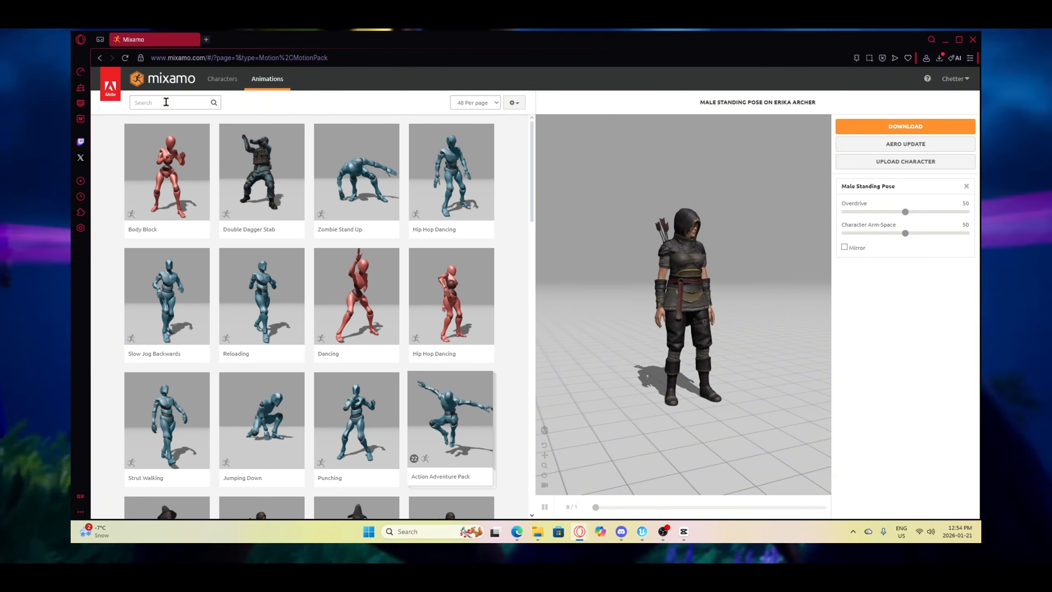
Step: Search the Mixamo animation library for "Tpose"
left_click(166, 102)
type("Tpose")
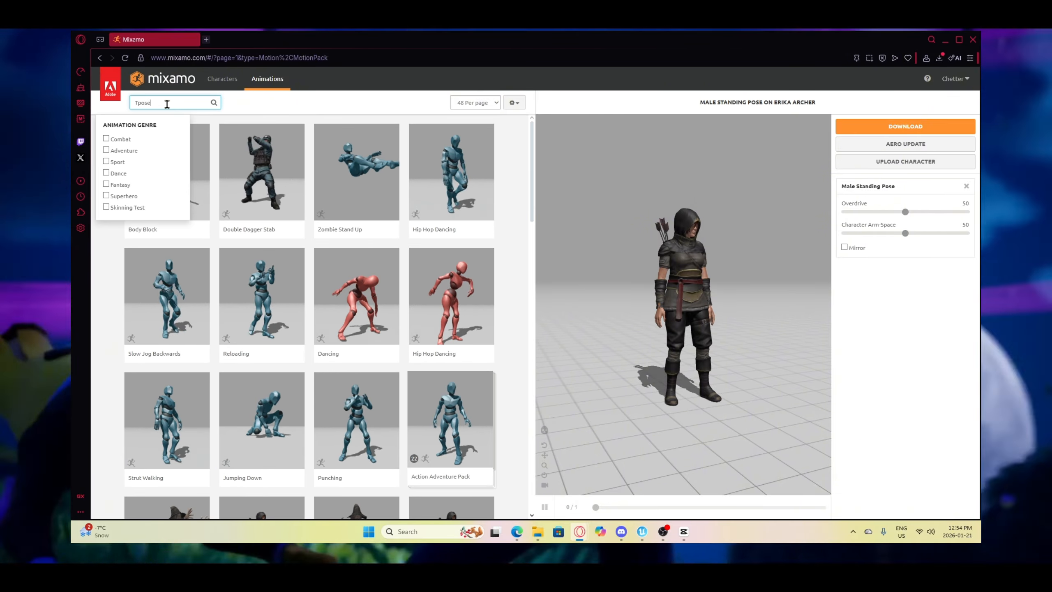
key("Return")
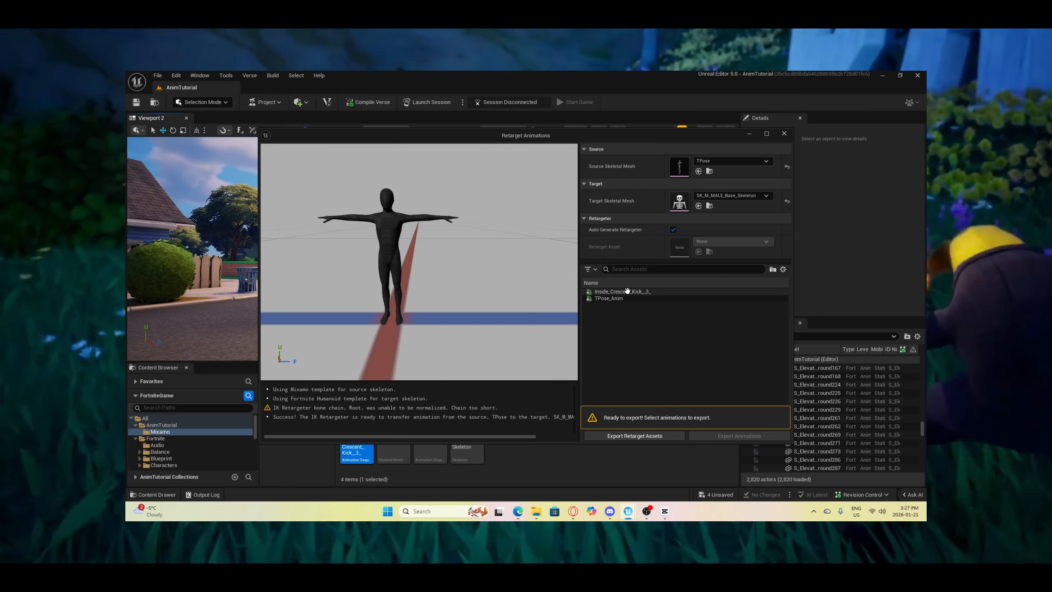
Step: In Unreal Editor's Retarget Animations window, select the Inside_Crescent_Kick__3_ animation
left_click(627, 291)
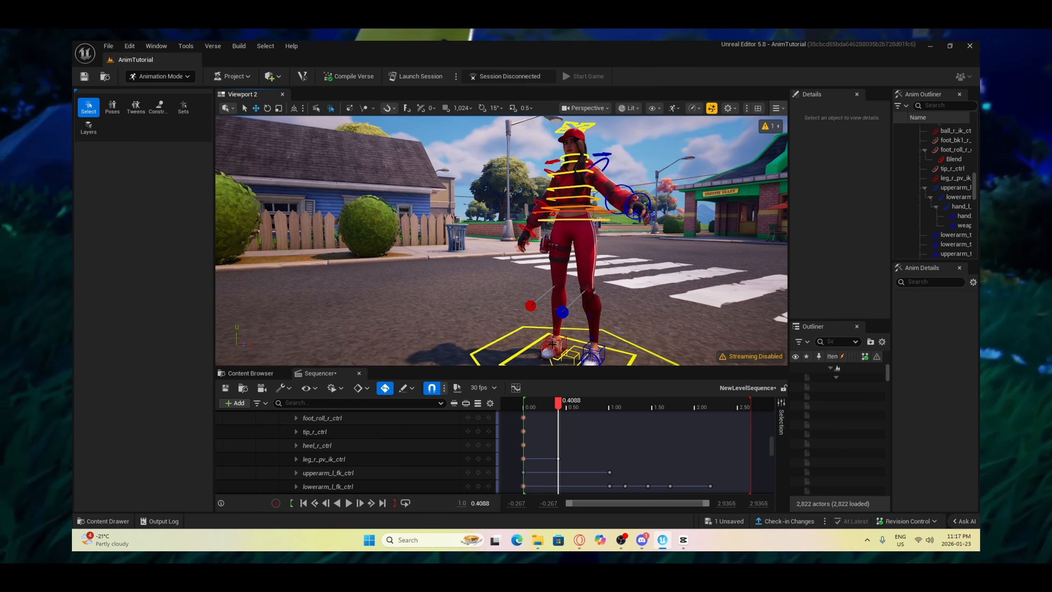
Step: Move the character's right foot IK control, foot_r_ik_ctrl, to lift the foot off the ground behind the body
left_click(537, 314)
left_click_drag(556, 303, 621, 286)
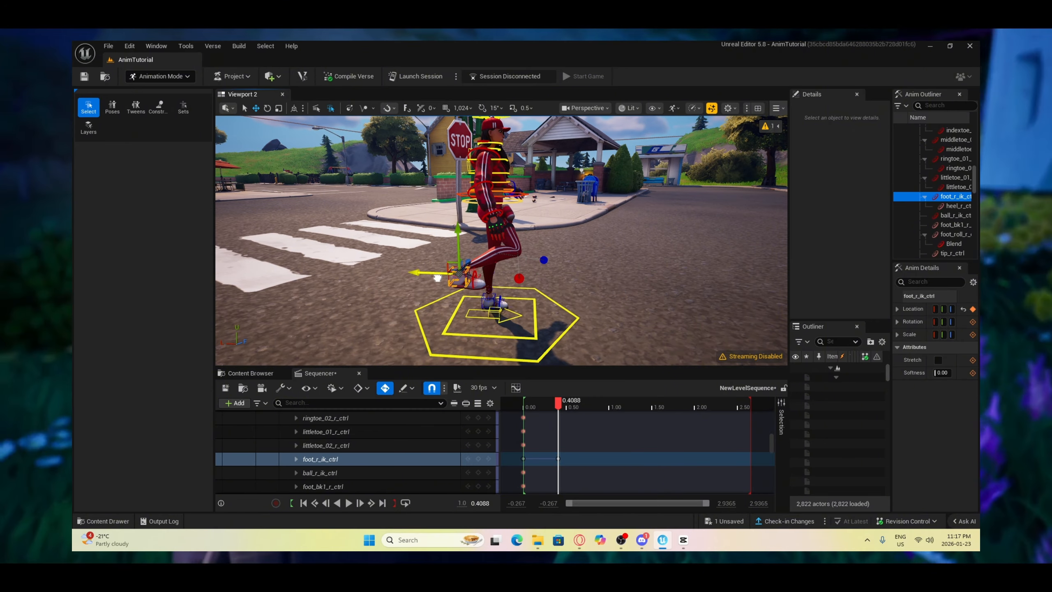
mouse_move(441, 273)
left_mouse_down("alt")
mouse_move(373, 269)
mouse_move(456, 266)
left_mouse_up("alt")
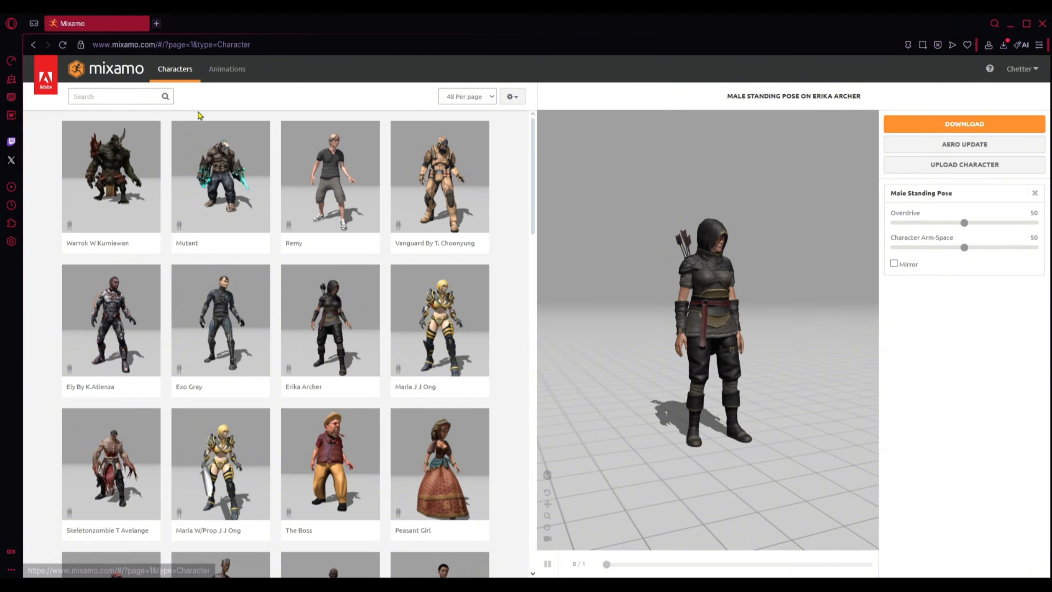
Step: Switch to Mixamo and look through the available characters and the animation library
scroll(197, 137, "down", 12)
scroll(283, 237, "down", 13)
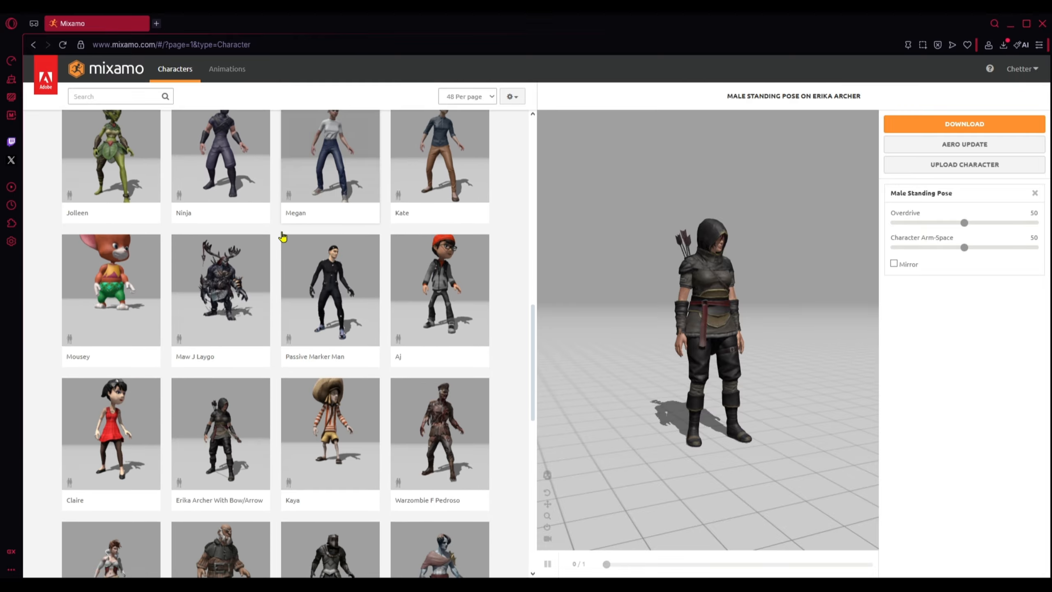
scroll(281, 238, "up", 20)
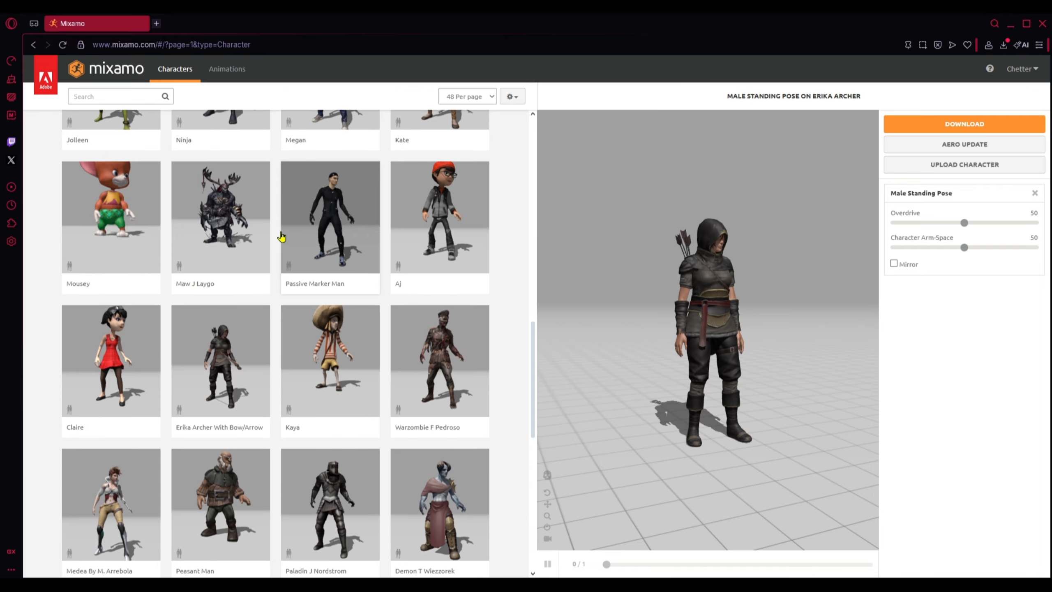
left_click(237, 78)
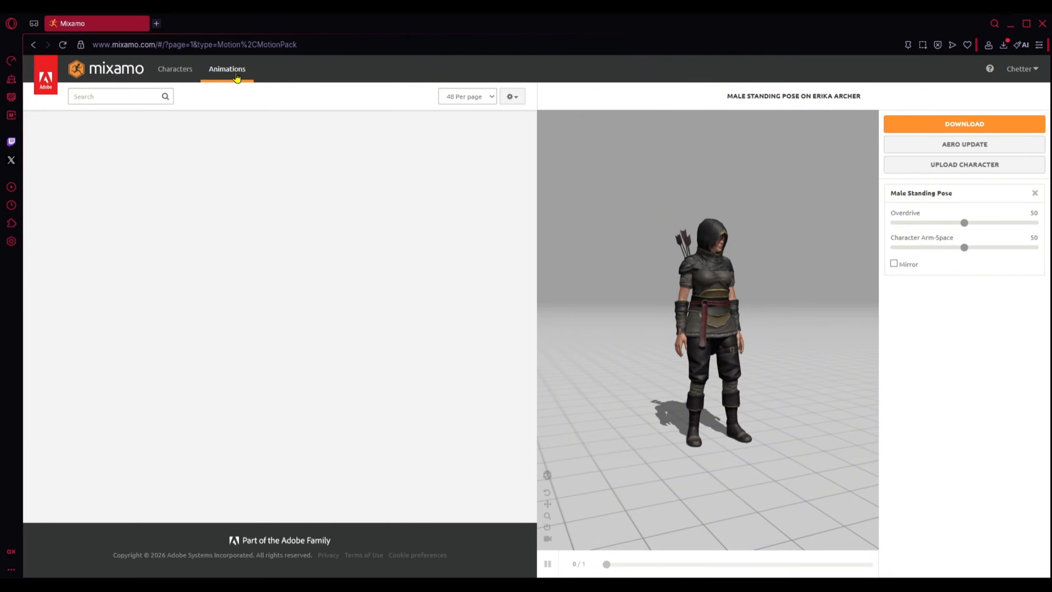
scroll(292, 191, "down", 10)
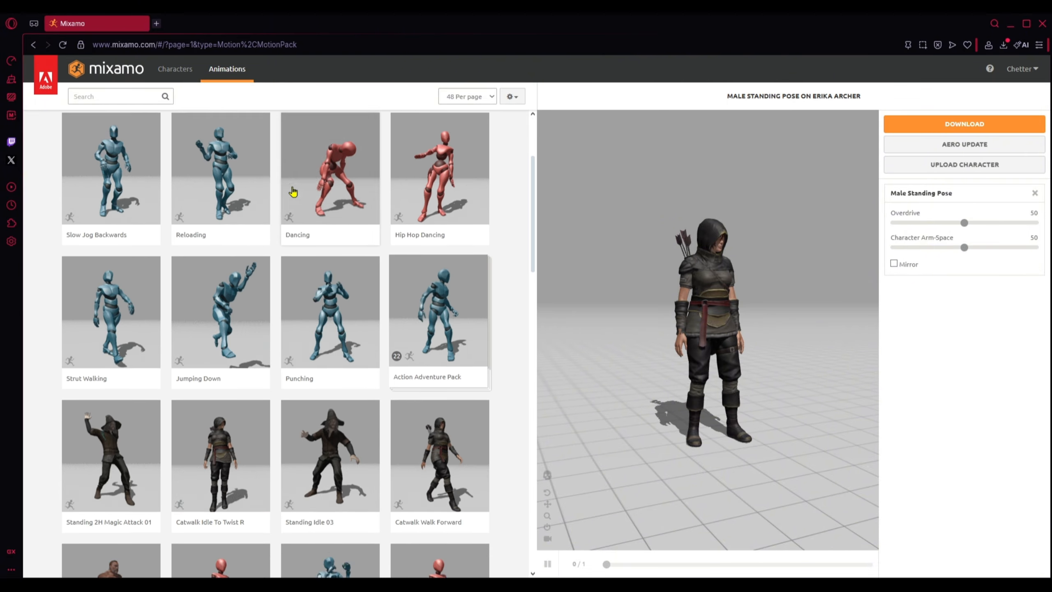
scroll(288, 195, "down", 5)
scroll(288, 195, "up", 15)
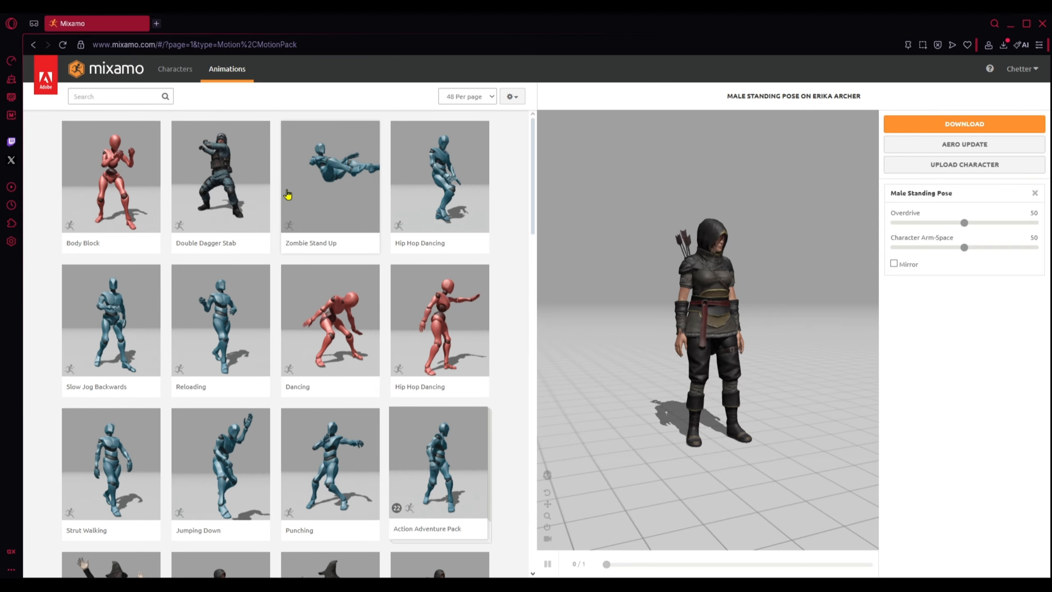
Step: Search the animations for "Tpose" and apply the T-Pose animation to the Erika Archer character
left_click(111, 97)
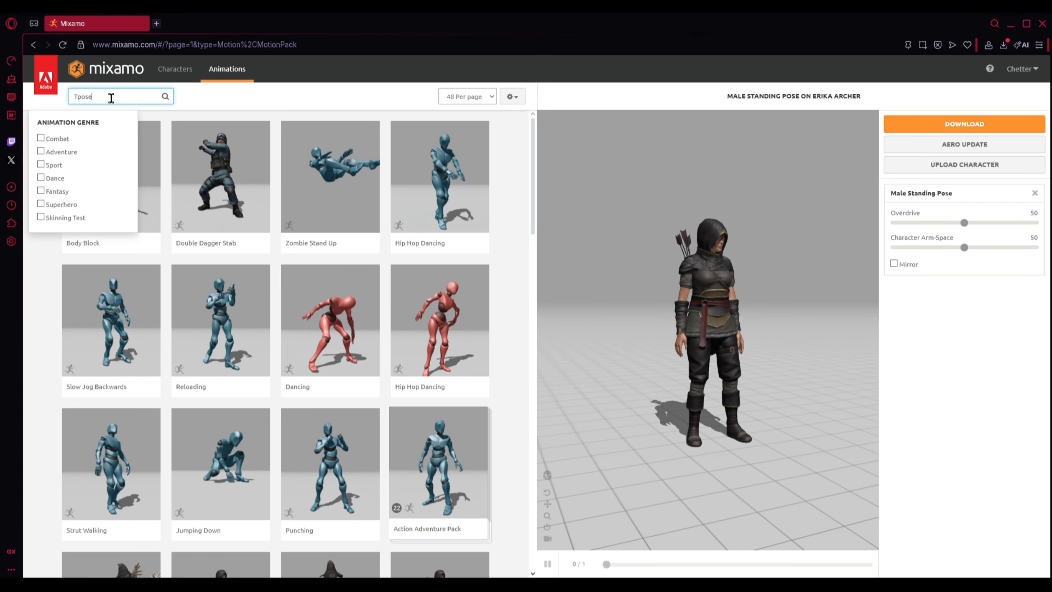
type("Tpose")
key("Return")
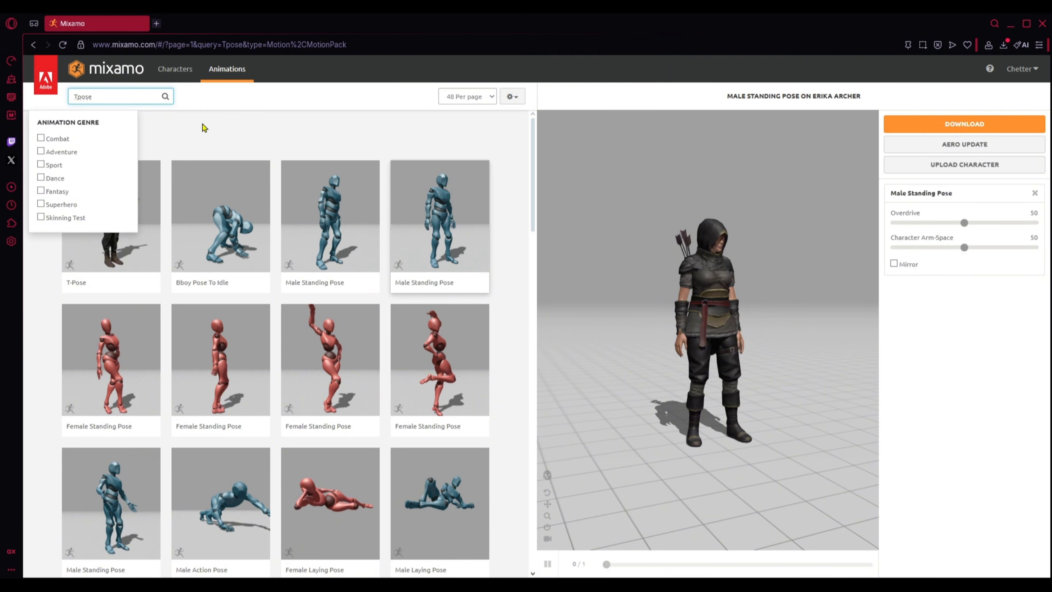
left_click(203, 127)
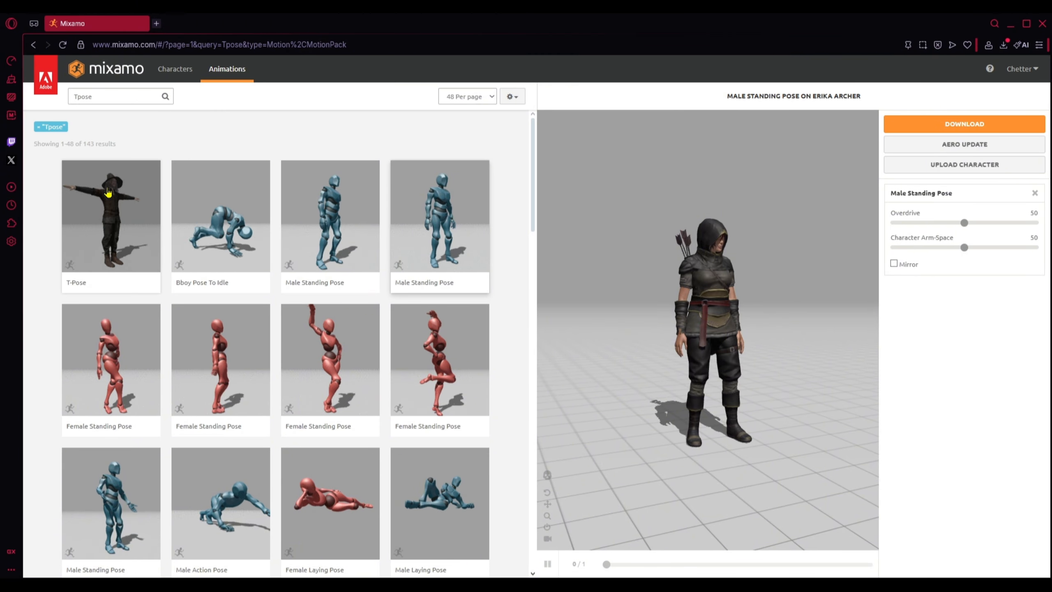
left_click(114, 235)
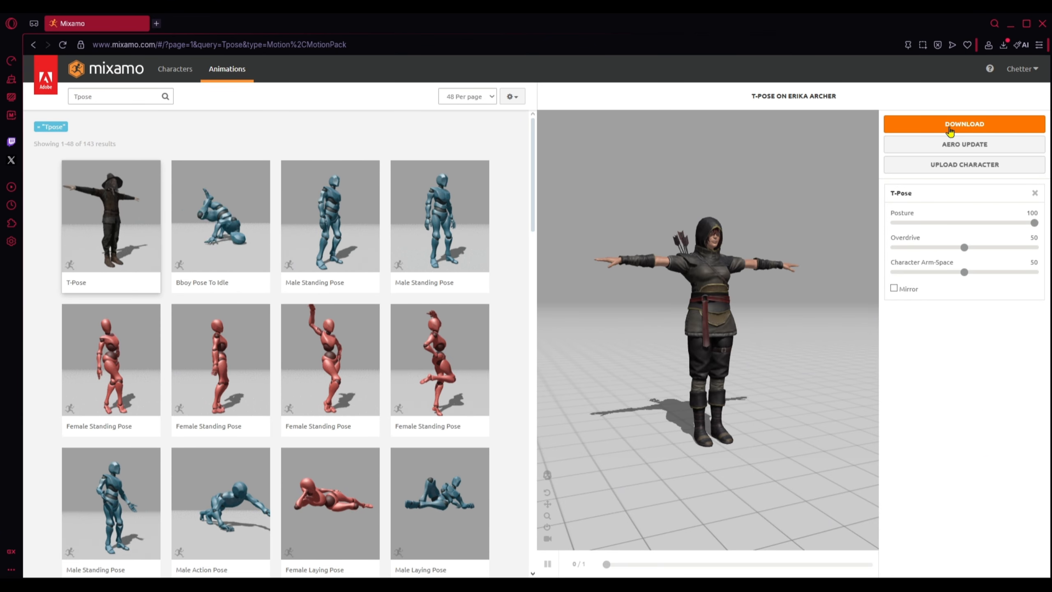
Step: Download the T-Pose as FBX Binary (.fbx), Without Skin, at 30 frames per second with no keyframe reduction
left_click(950, 129)
left_click(475, 171)
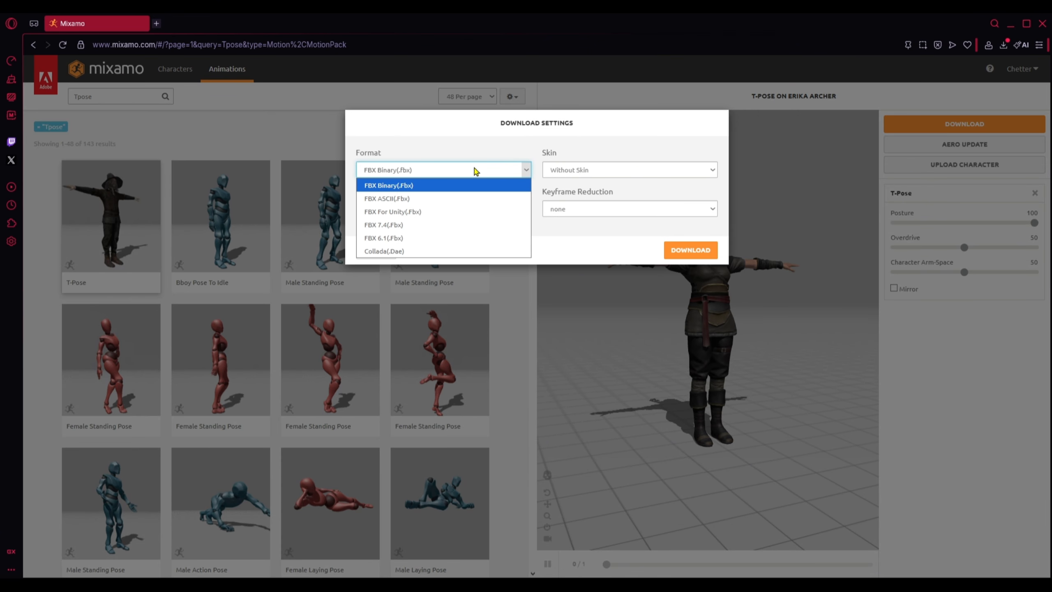
left_click(476, 170)
left_click(631, 175)
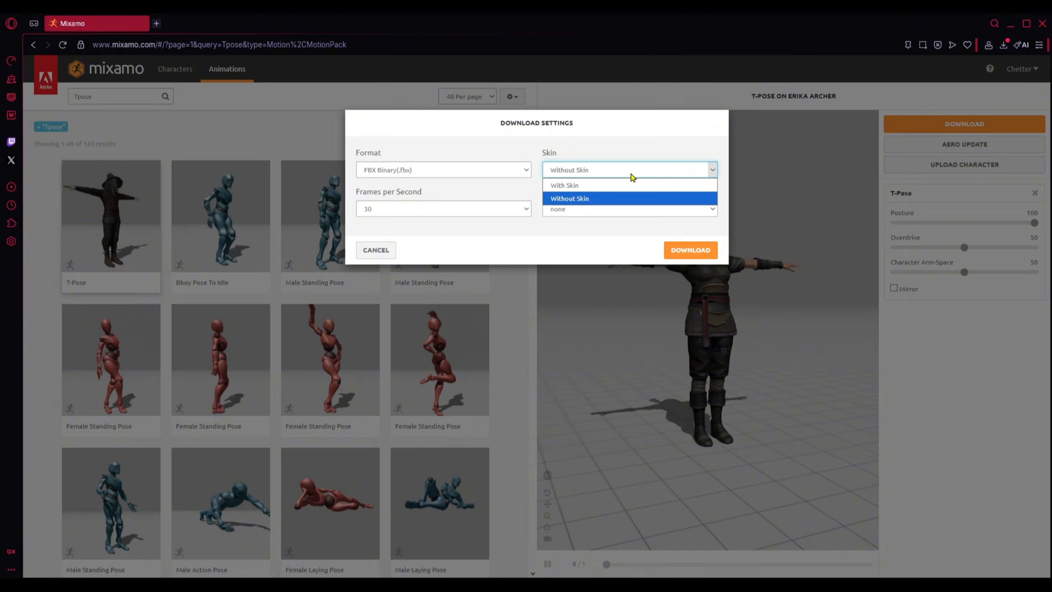
left_click(632, 199)
left_click(689, 250)
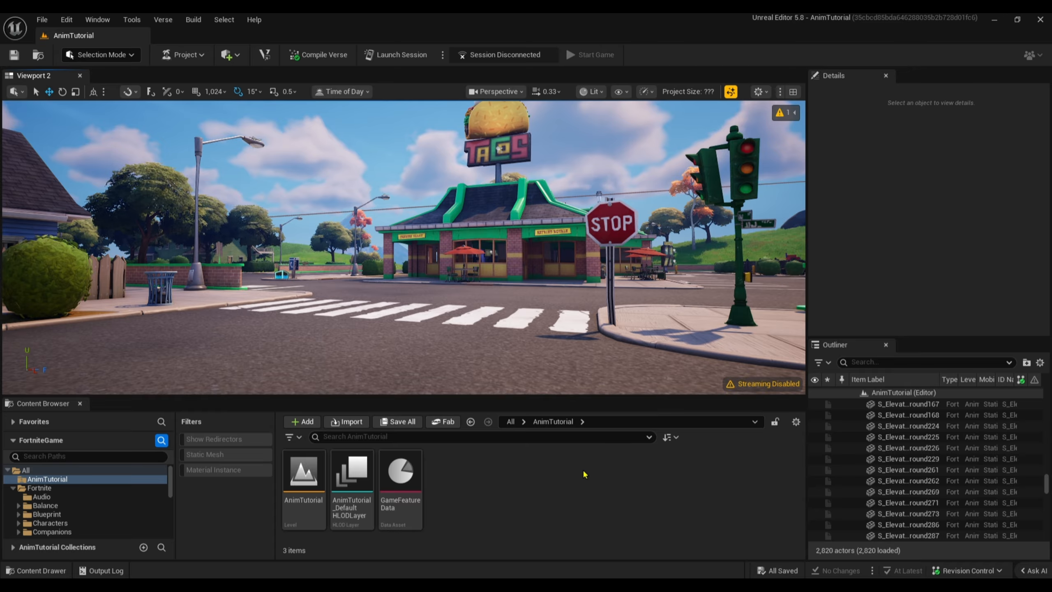
Step: Switch to Unreal Editor and create a folder named Mixamo inside the AnimTutorial content folder
right_click(470, 474)
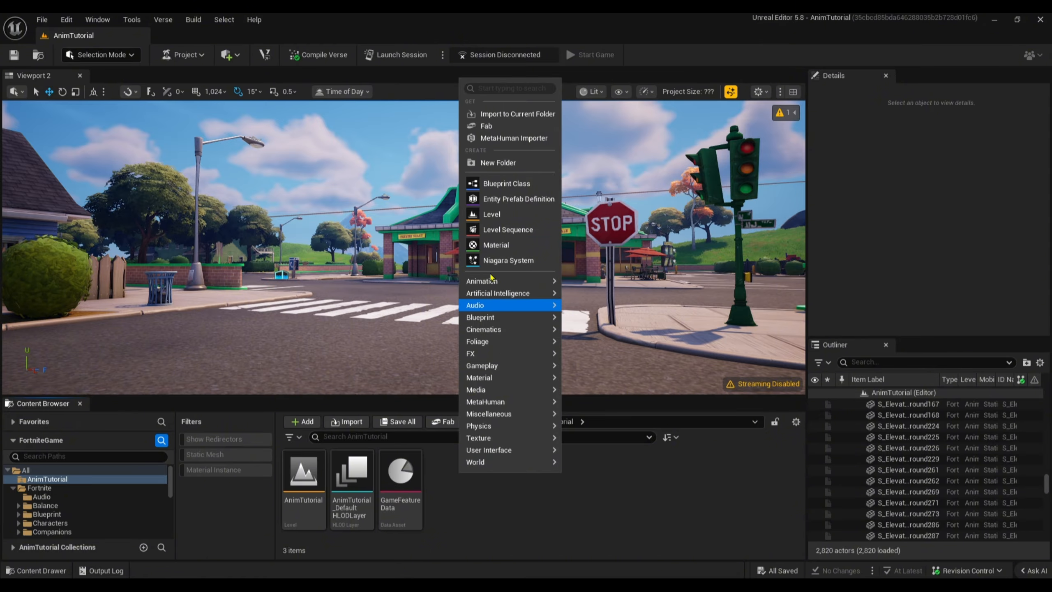
left_click(508, 164)
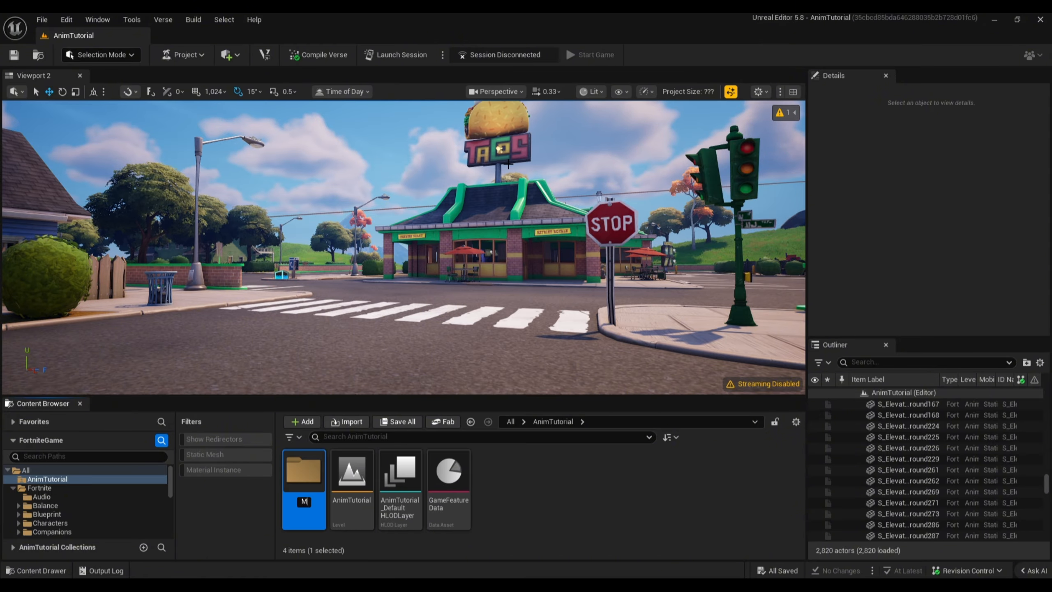
key("Return")
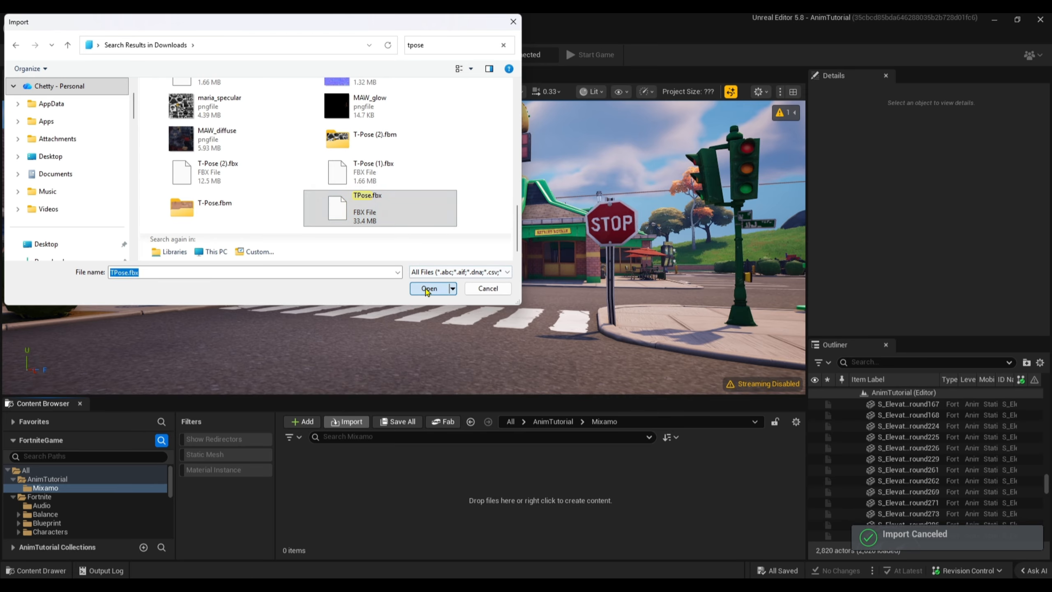
Step: Import TPose.fbx from Downloads into the Mixamo folder, including its skeletal mesh, skeleton and animation
left_click(426, 288)
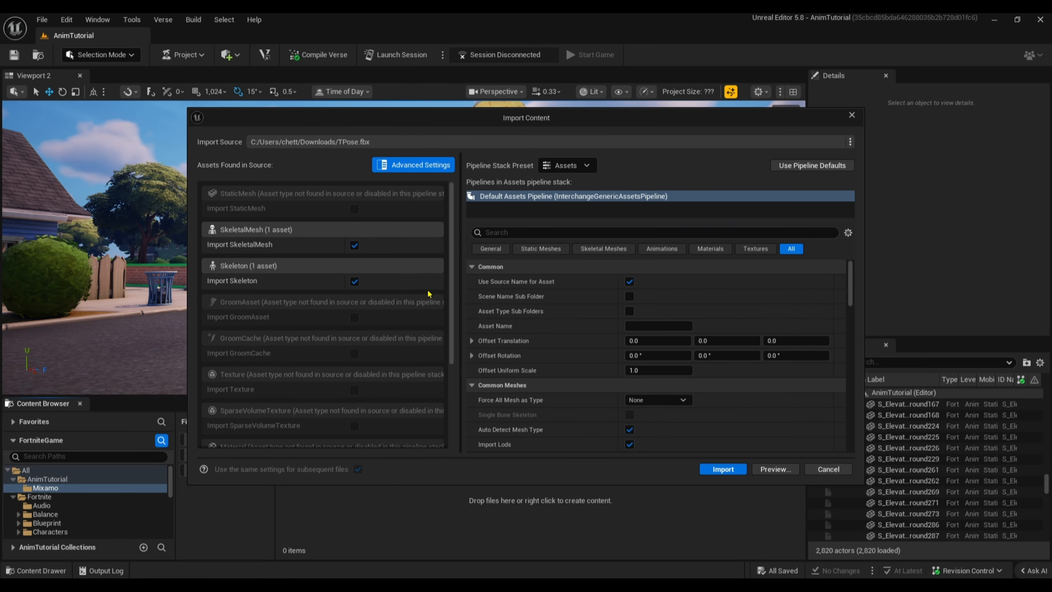
scroll(612, 267, "down", 15)
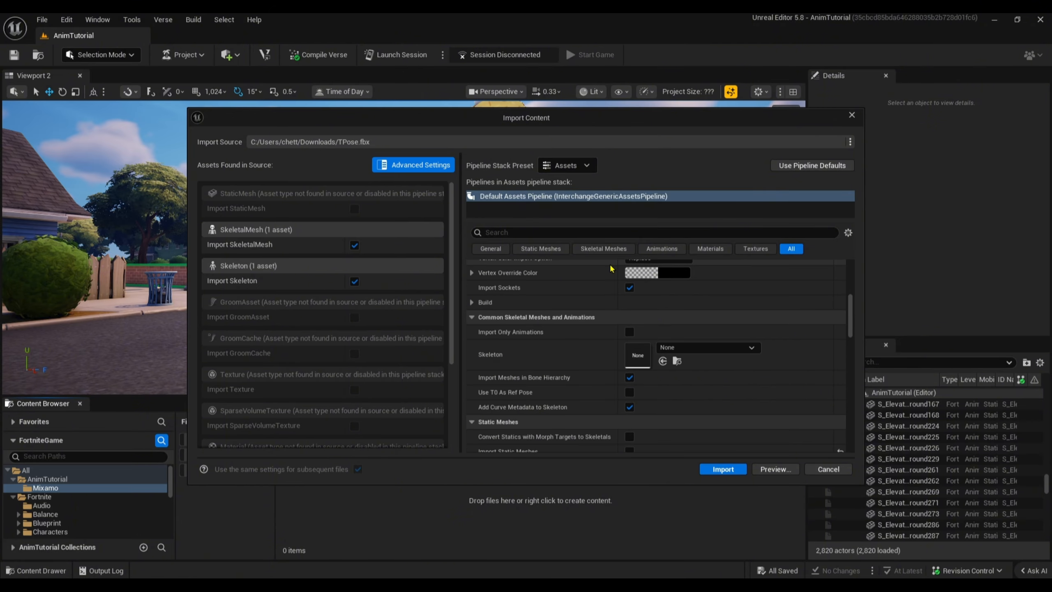
scroll(611, 268, "down", 12)
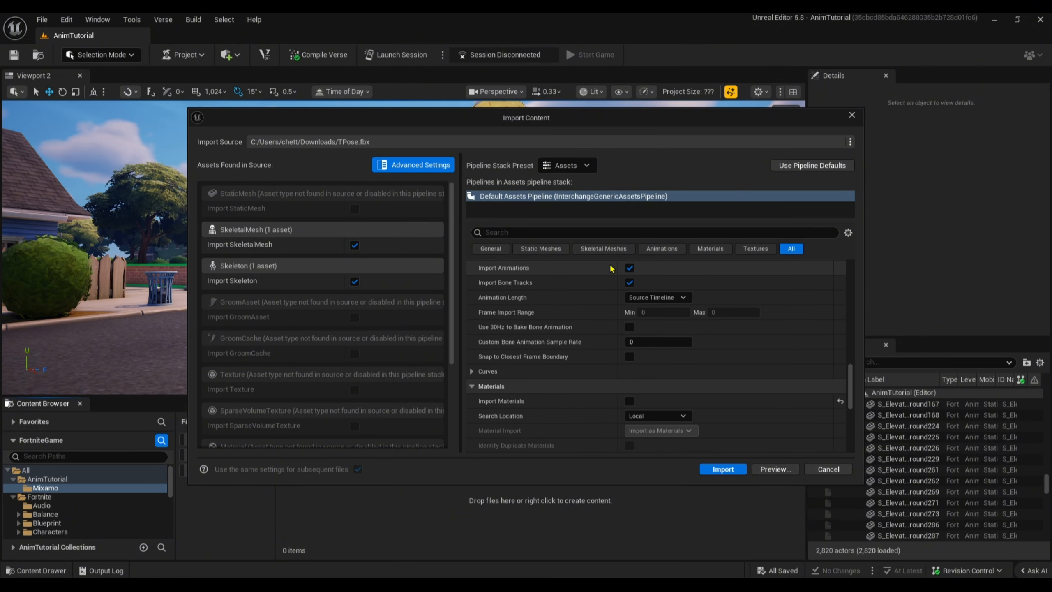
left_click(723, 472)
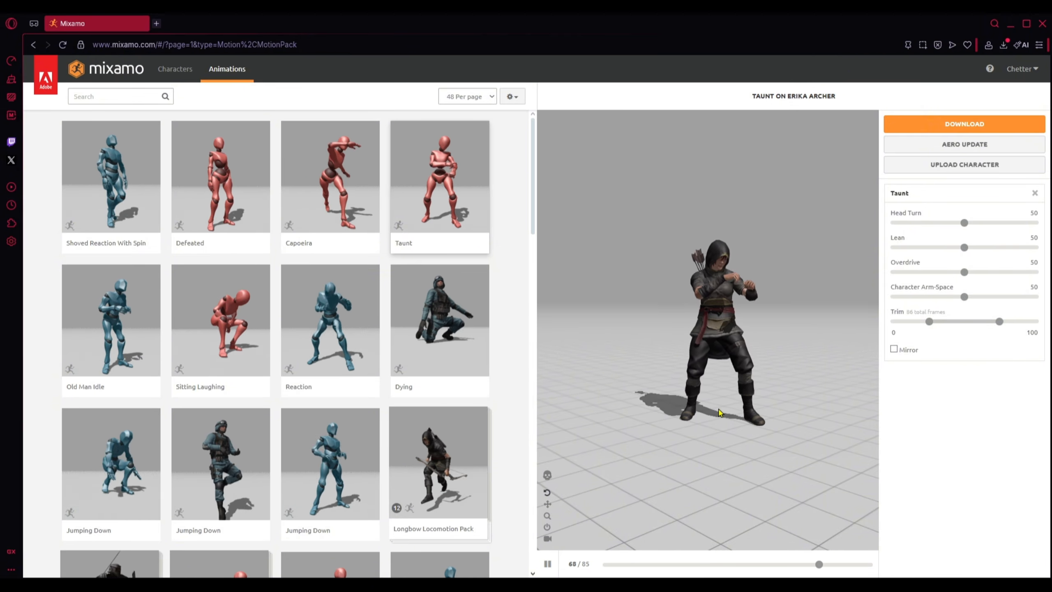
Step: In Mixamo, search for "inside kick" and download Inside Crescent Kick as FBX Binary (.fbx), Without Skin, at 30 frames per second
left_click(117, 95)
type("inside kick")
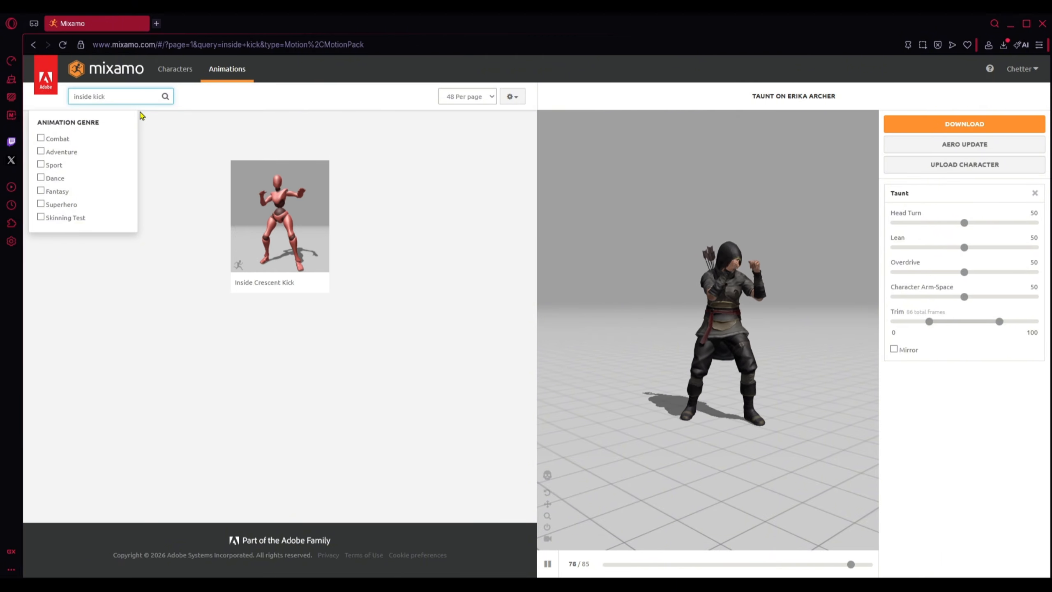
left_click(277, 242)
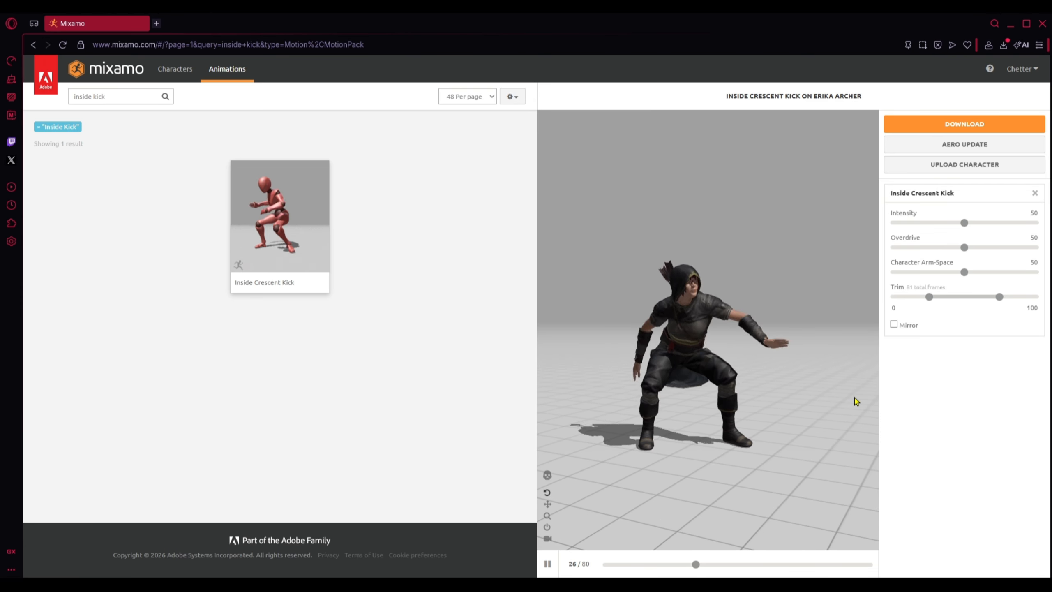
left_click(949, 131)
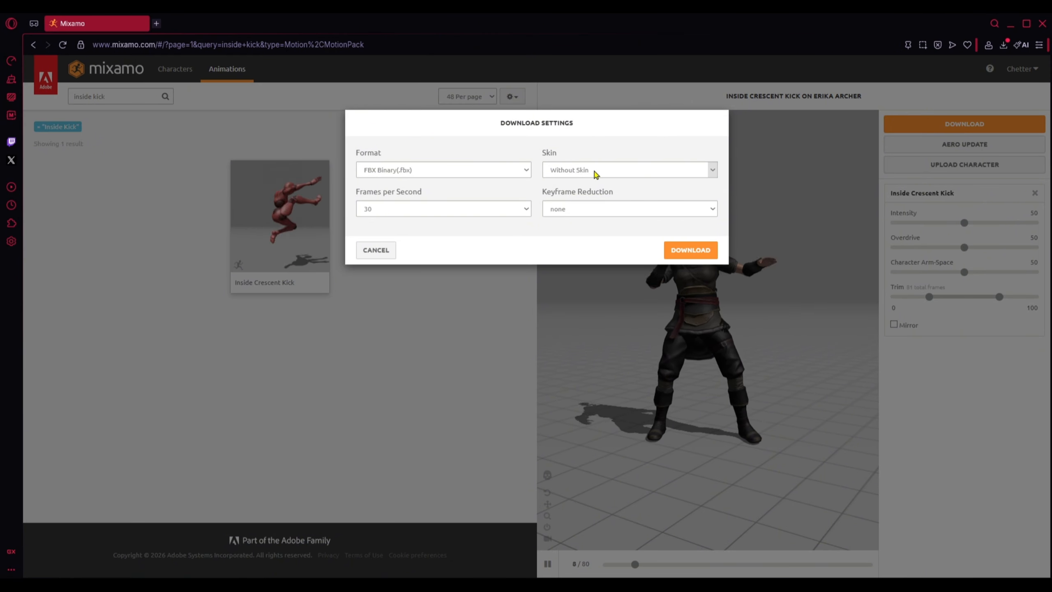
left_click(677, 252)
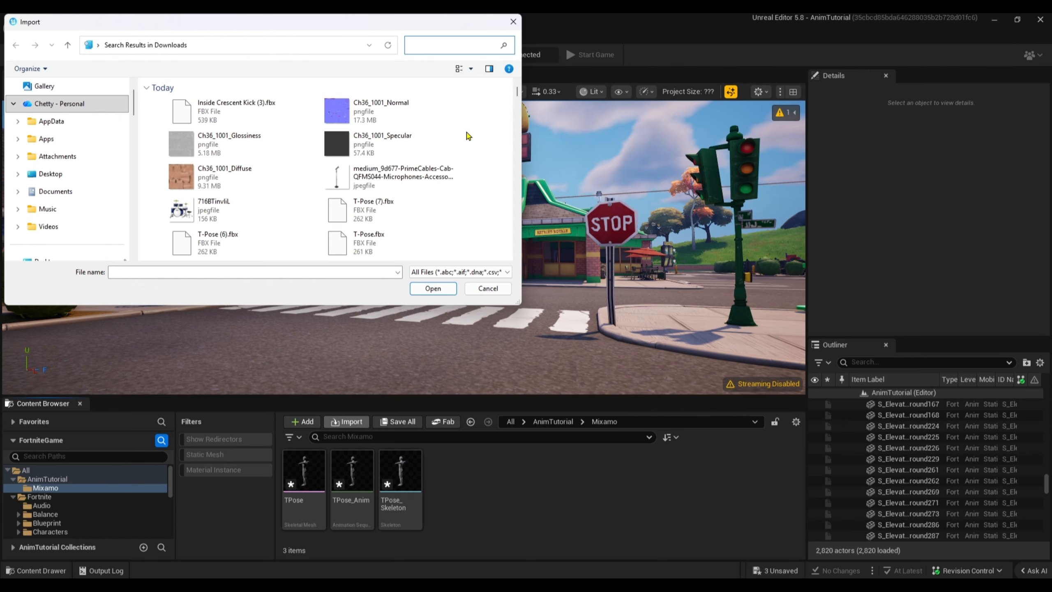
Step: In Unreal Editor, import Inside Crescent Kick (3).fbx into the Mixamo folder as animation only, using TPose_Skeleton as its skeleton
left_click(236, 111)
left_click(433, 288)
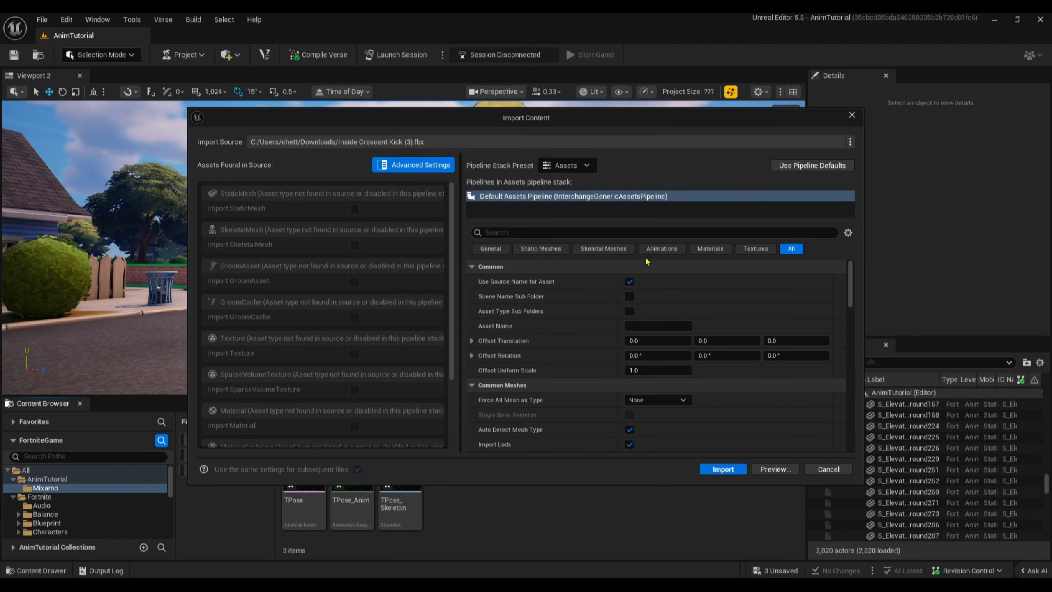
scroll(647, 265, "down", 5)
left_click(708, 330)
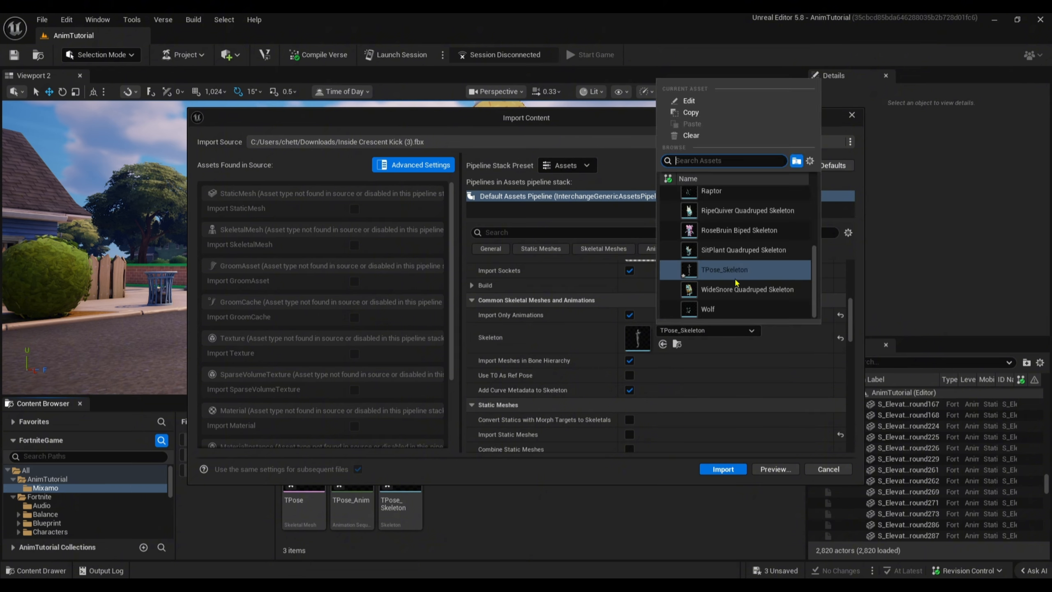
left_click(735, 272)
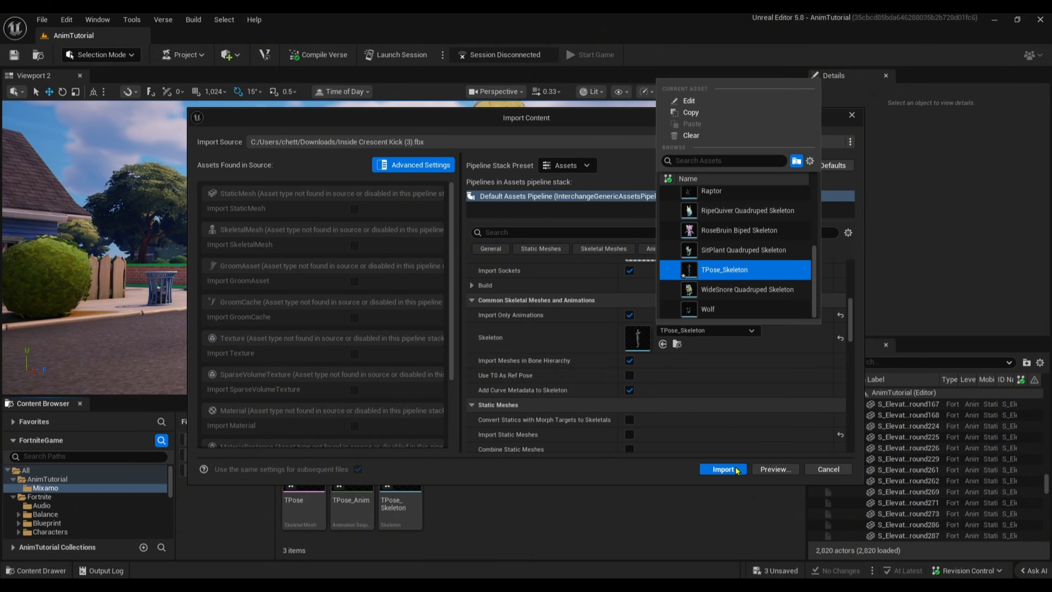
left_click(725, 469)
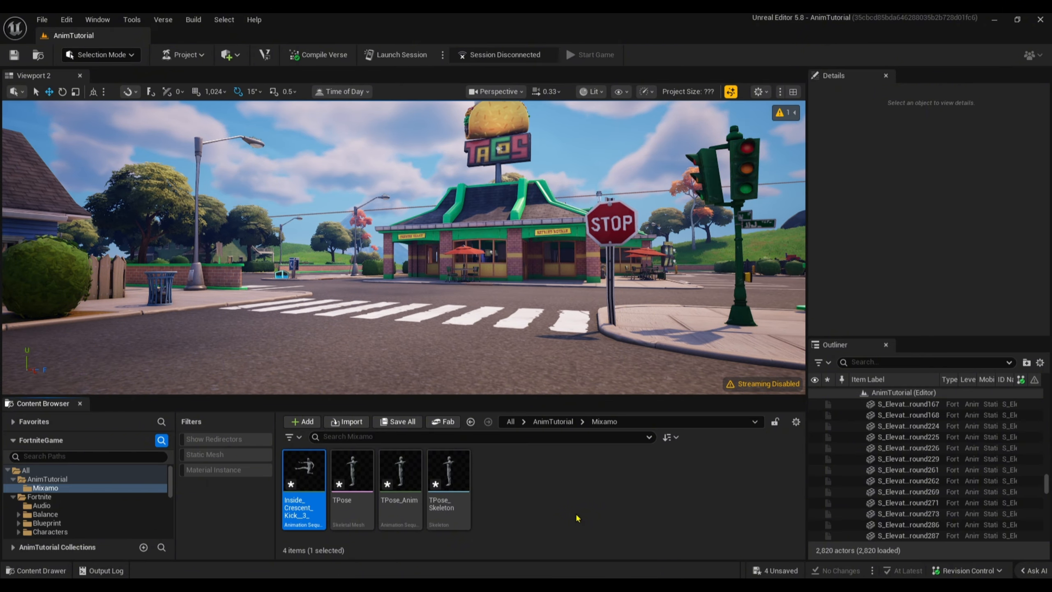
Step: Open the Retarget Animations window for the imported Inside_Crescent_Kick__3_ animation sequence
left_click(573, 515)
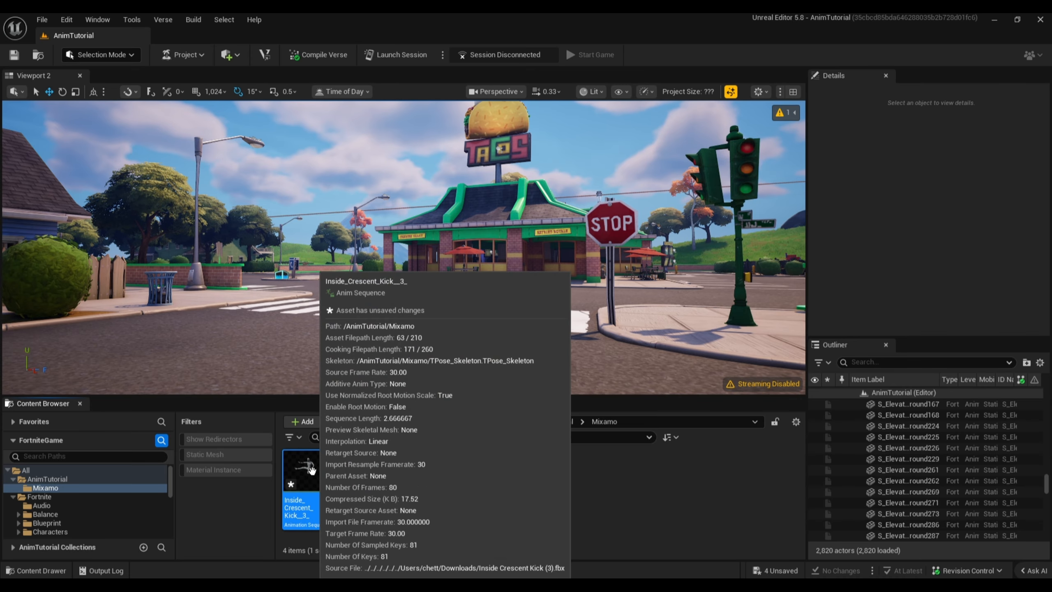
right_click(318, 476)
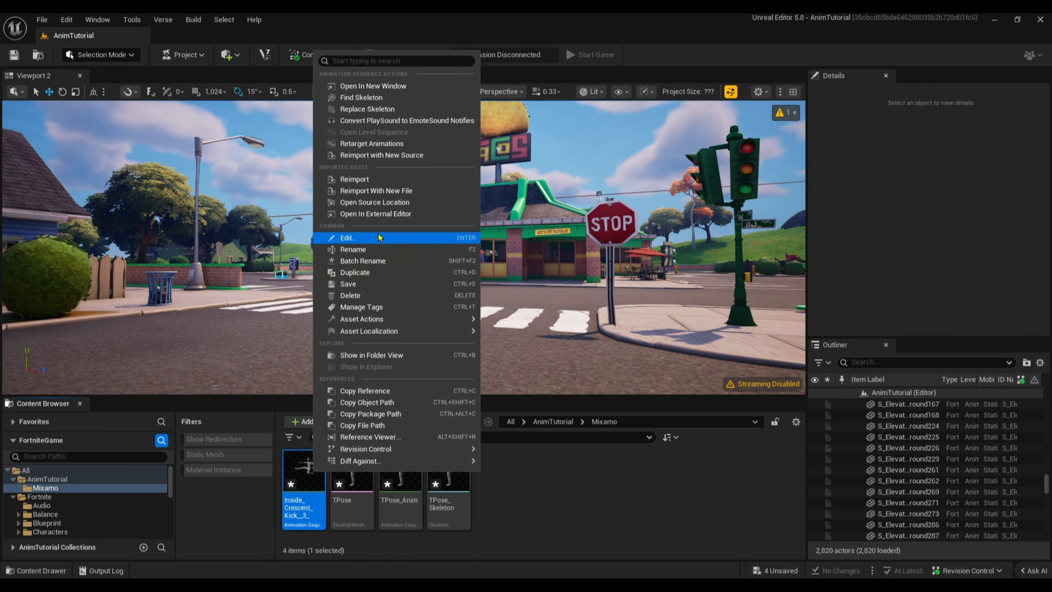
left_click(370, 143)
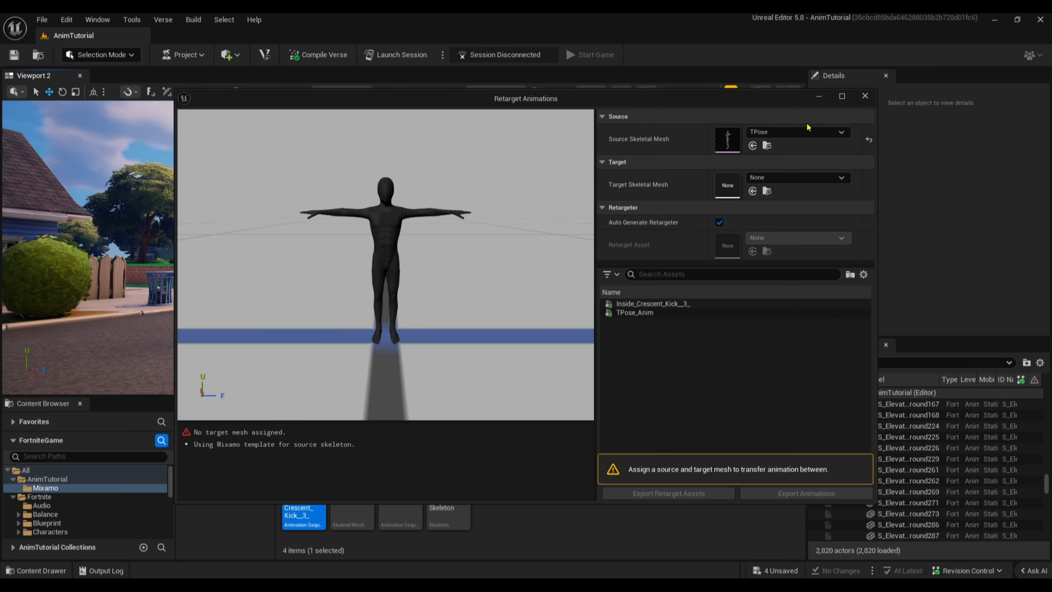
Step: Set the target skeletal mesh to M Medium Base for the retarget
left_click(803, 179)
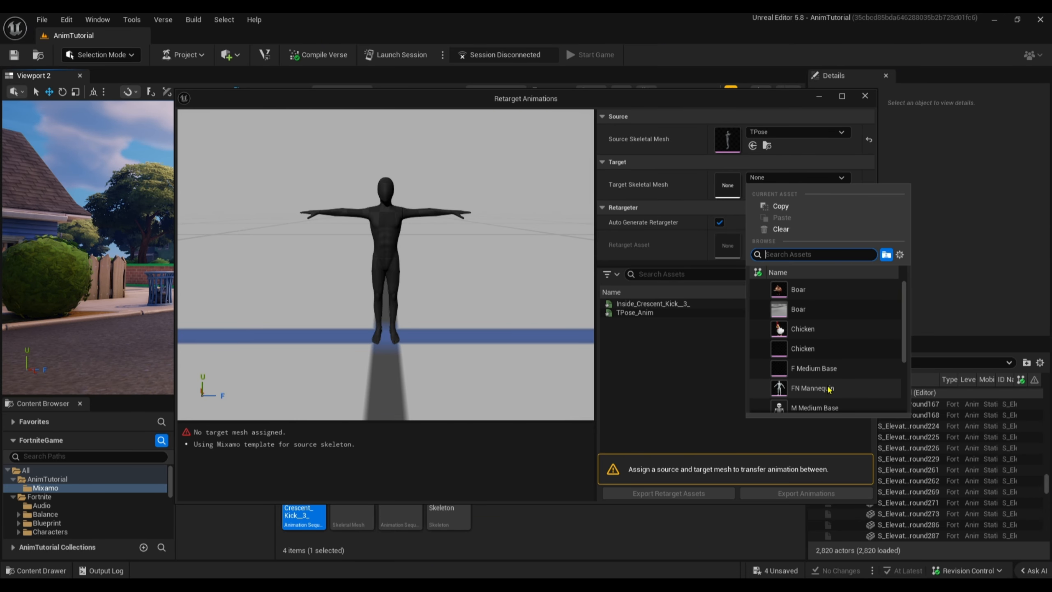
scroll(812, 381, "down", 2)
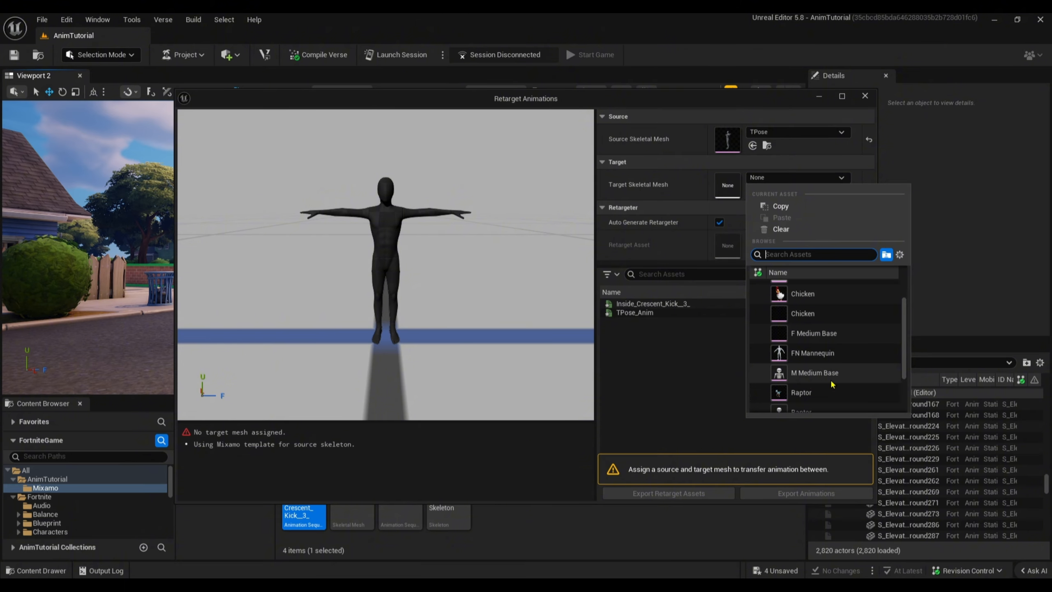
left_click(814, 373)
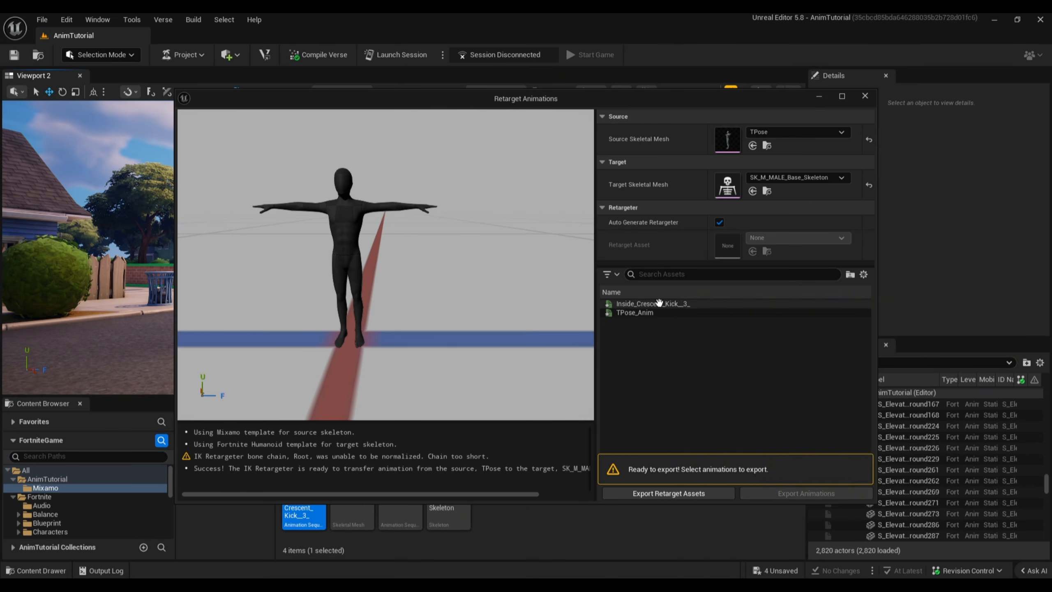
Step: Start exporting the Inside_Crescent_Kick__3_ animation and create an RTAnims folder inside Mixamo as the export path
left_click(658, 303)
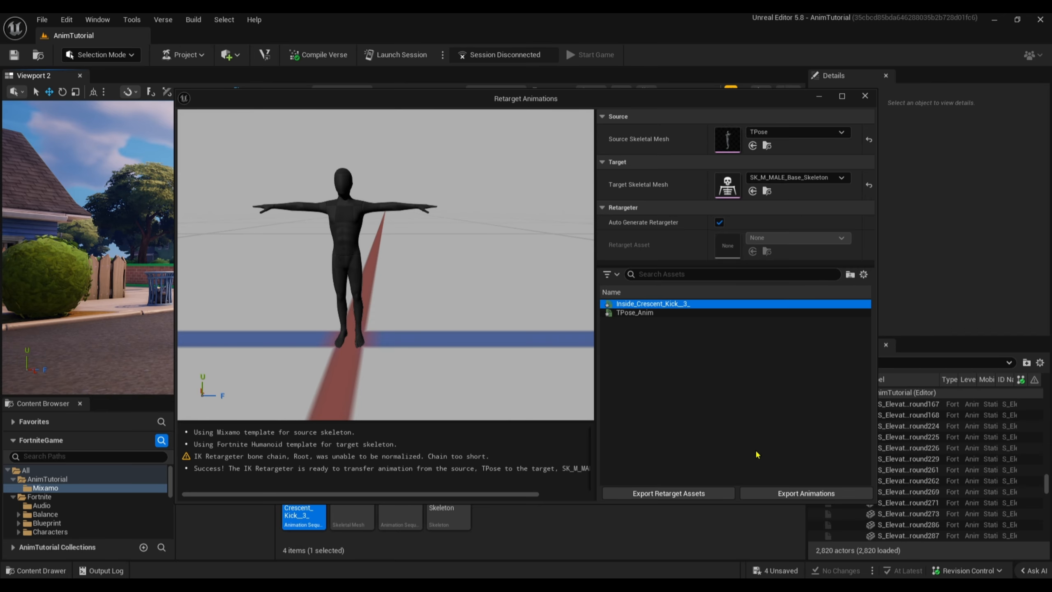
left_click(777, 494)
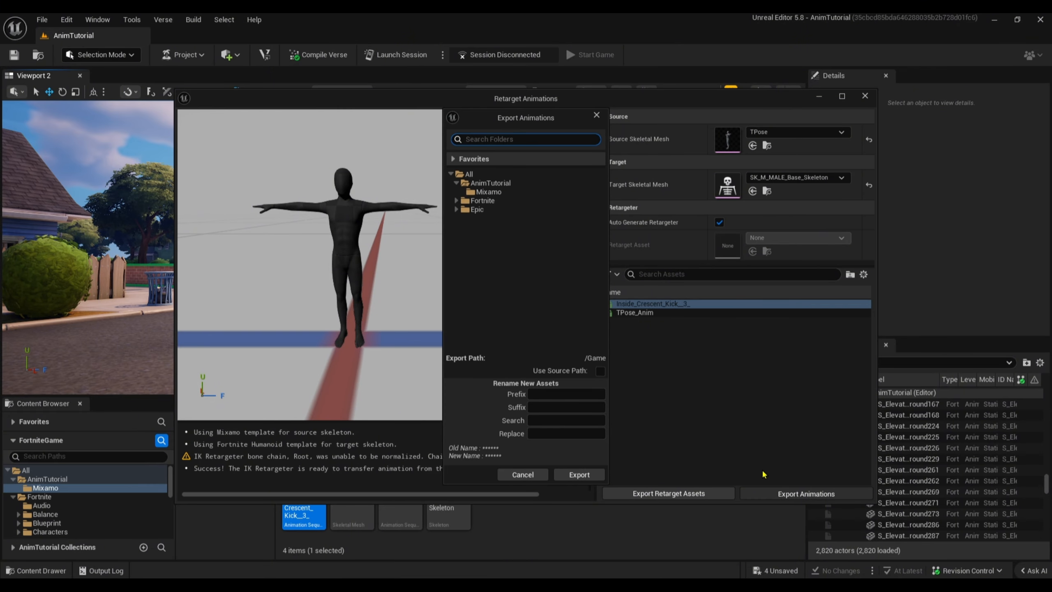
left_click(492, 192)
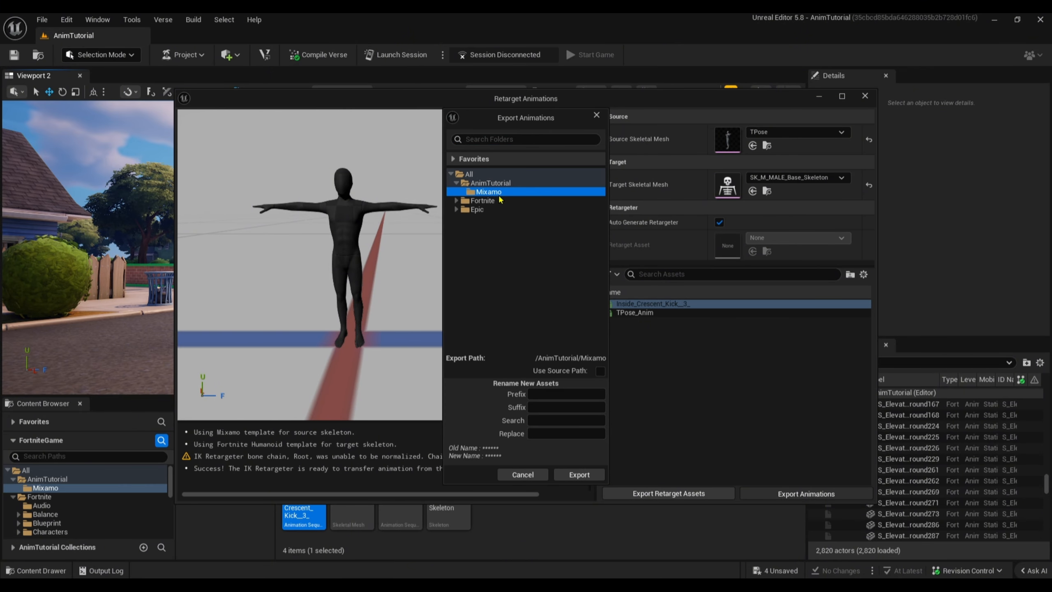
right_click(503, 193)
left_click(527, 209)
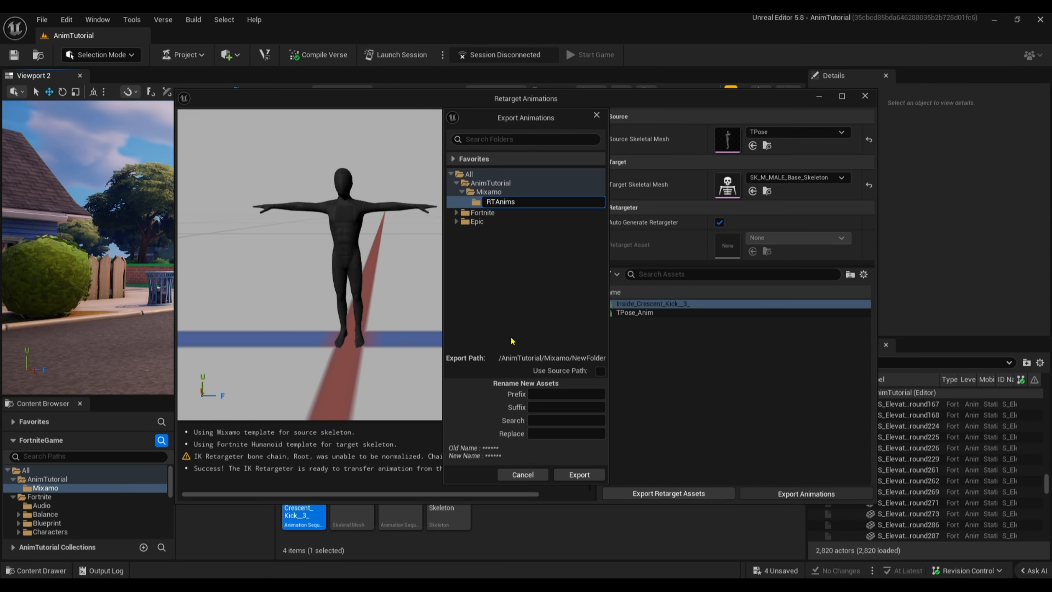
key("Return")
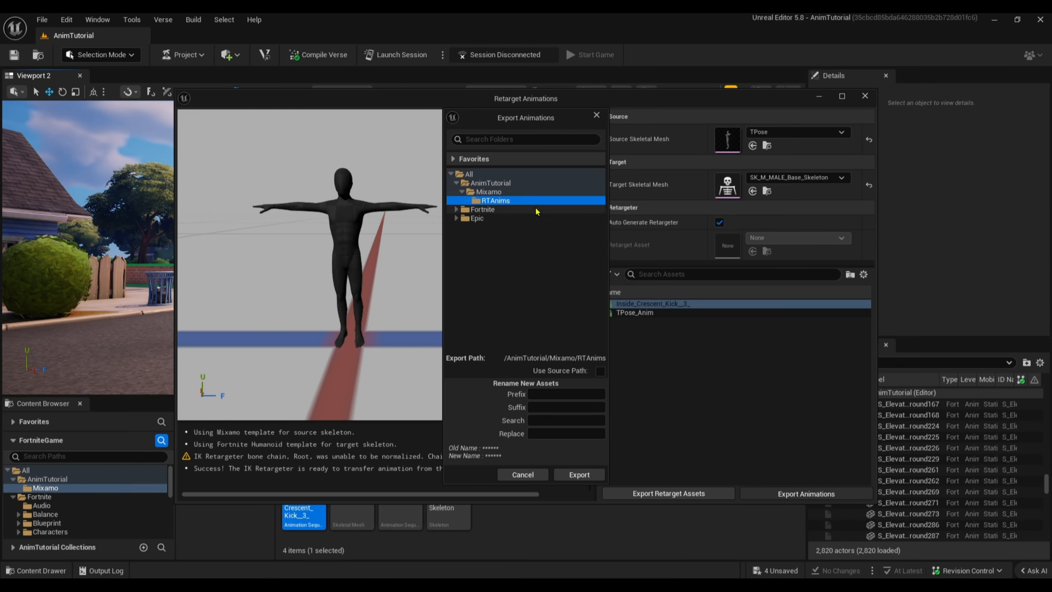
Step: Set the new asset prefix to RT_ and export the retargeted animation with the default batch export options
left_click(554, 395)
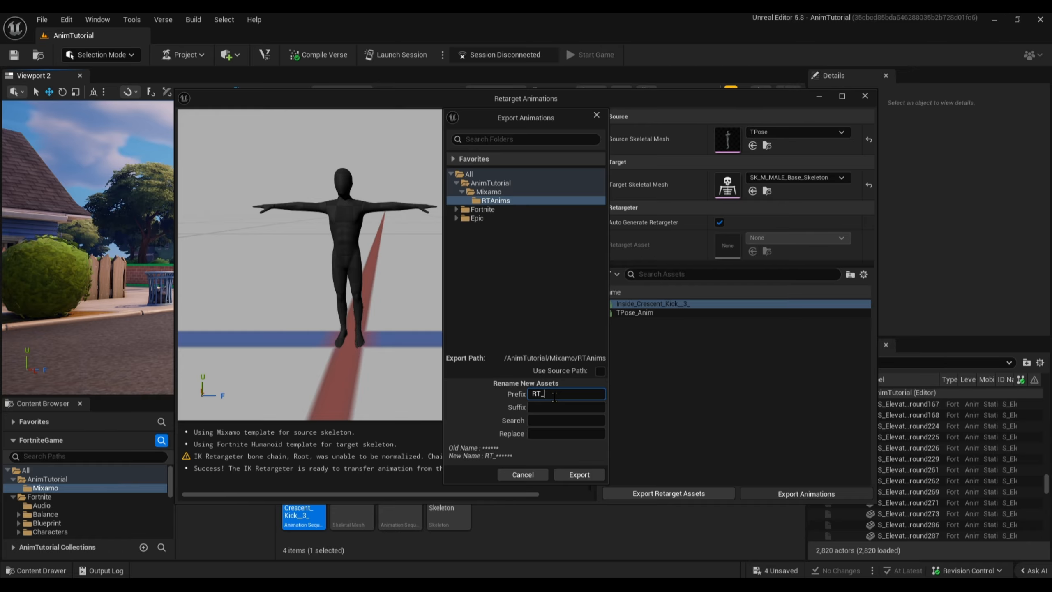
left_click(579, 475)
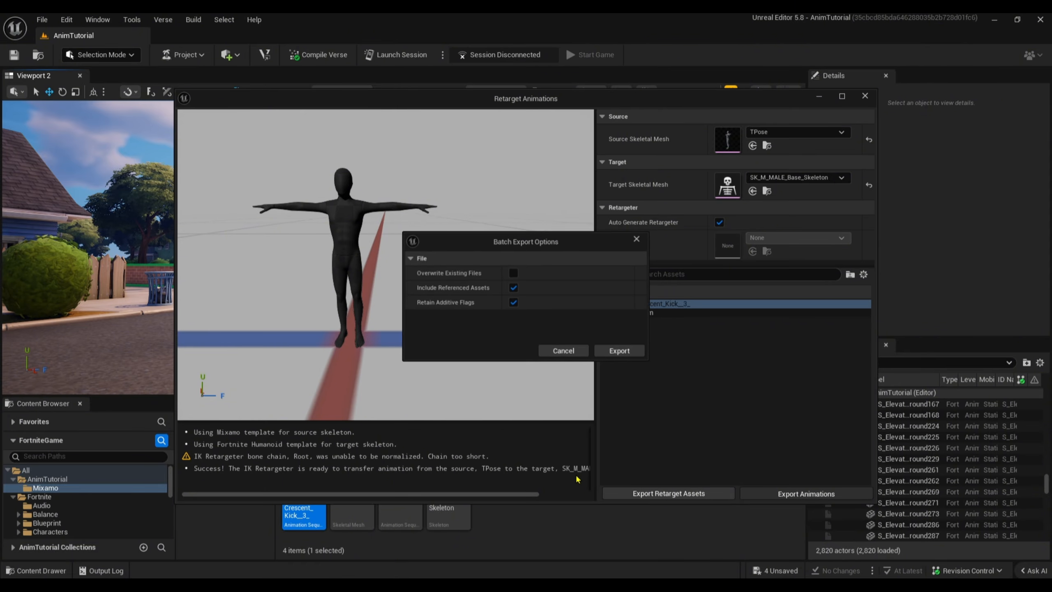
left_click(613, 352)
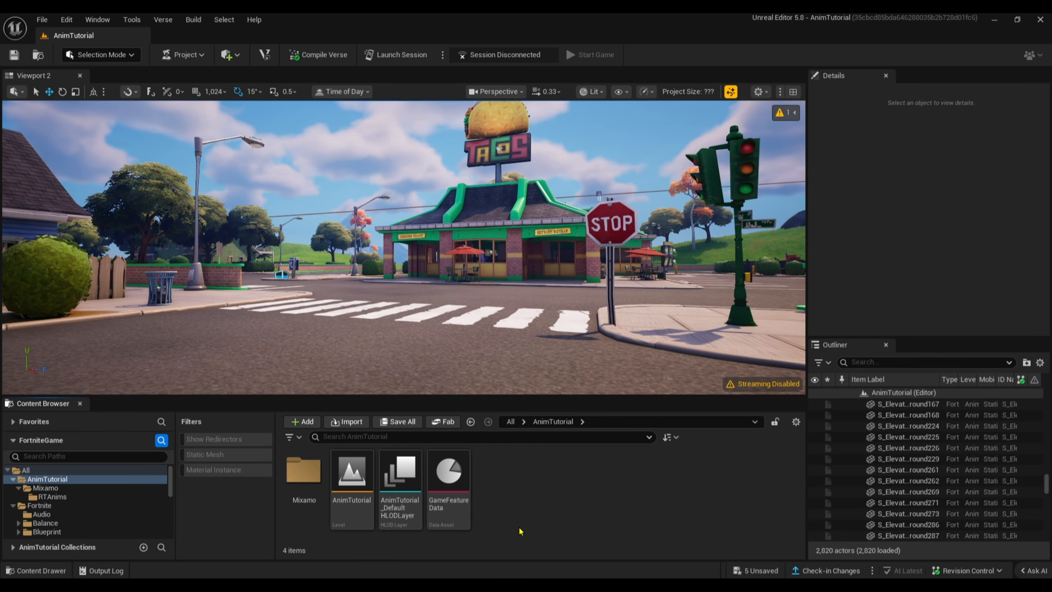
Step: Create a Level Sequence in the AnimTutorial folder
right_click(497, 490)
left_click(540, 542)
right_click(510, 476)
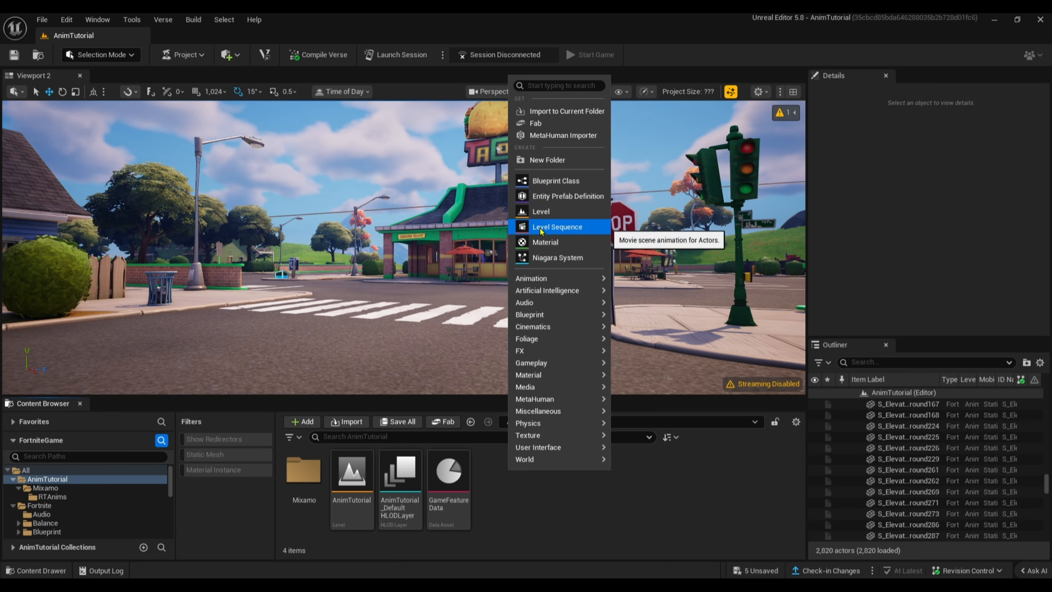
mouse_move(548, 332)
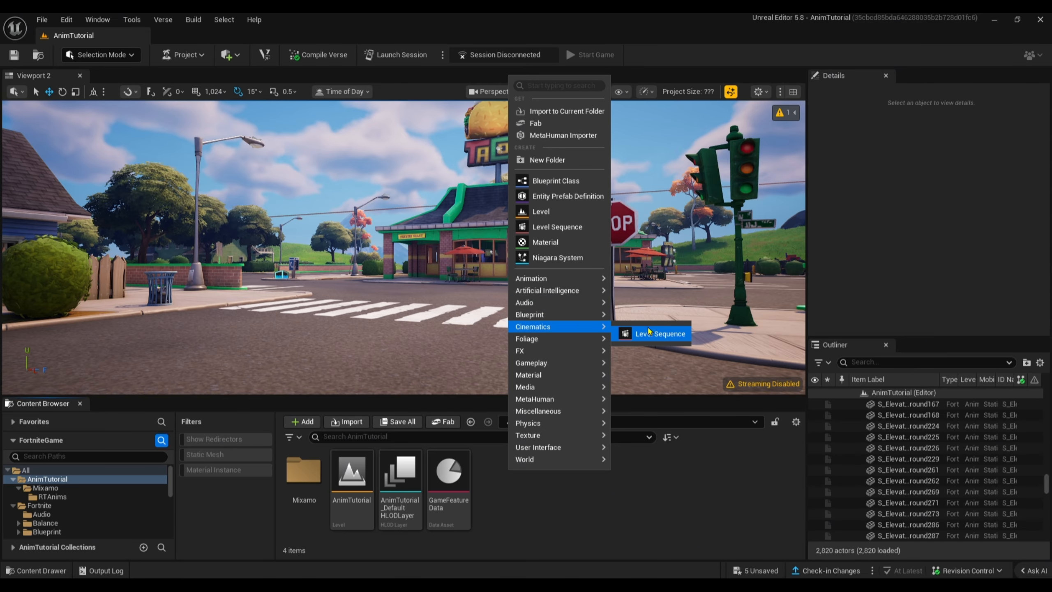
left_click(673, 340)
Step: Search the Fortnite content for "character device", place a Character Device on the road, and set its character to Ruby
left_click(345, 437)
type("c")
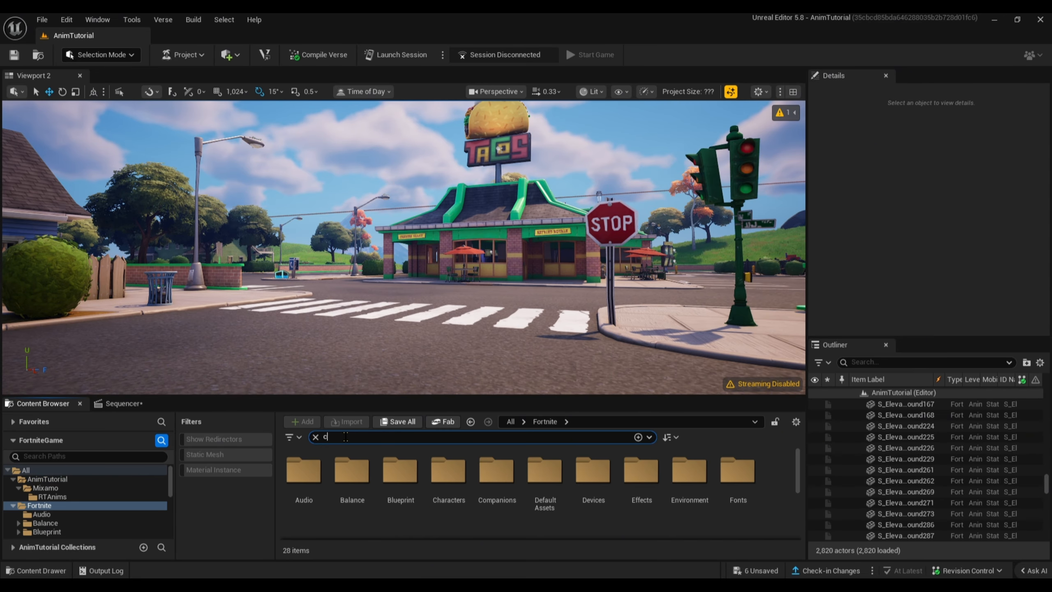
type("haracter device")
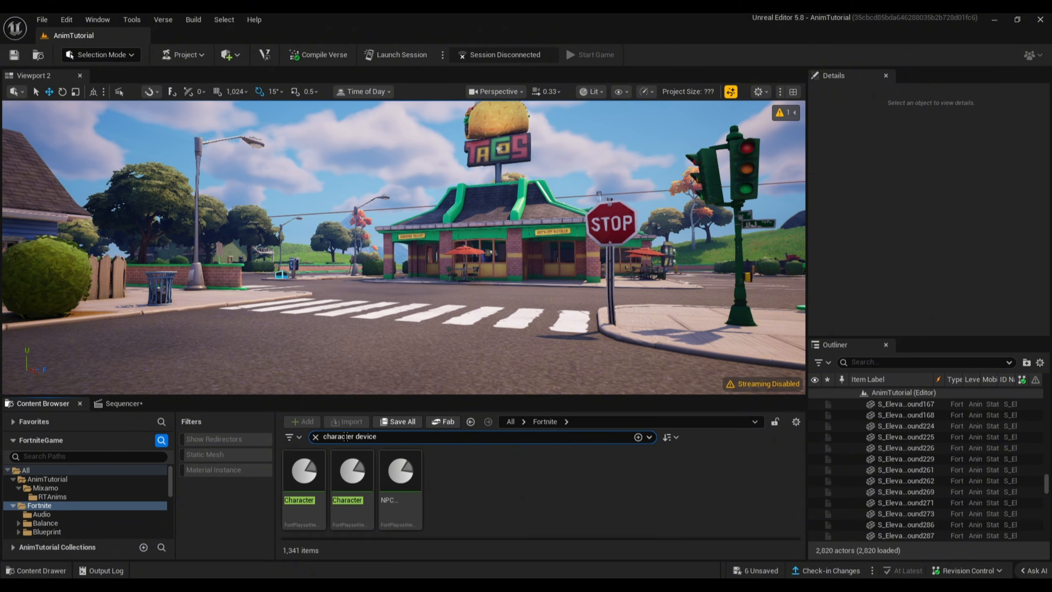
left_click_drag(304, 472, 422, 348)
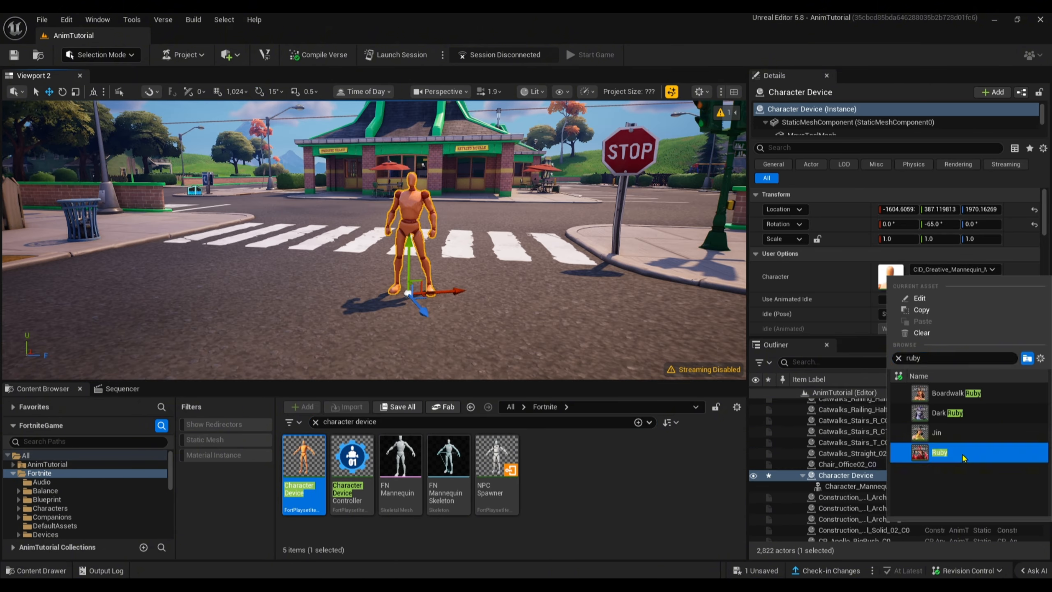
left_click(963, 455)
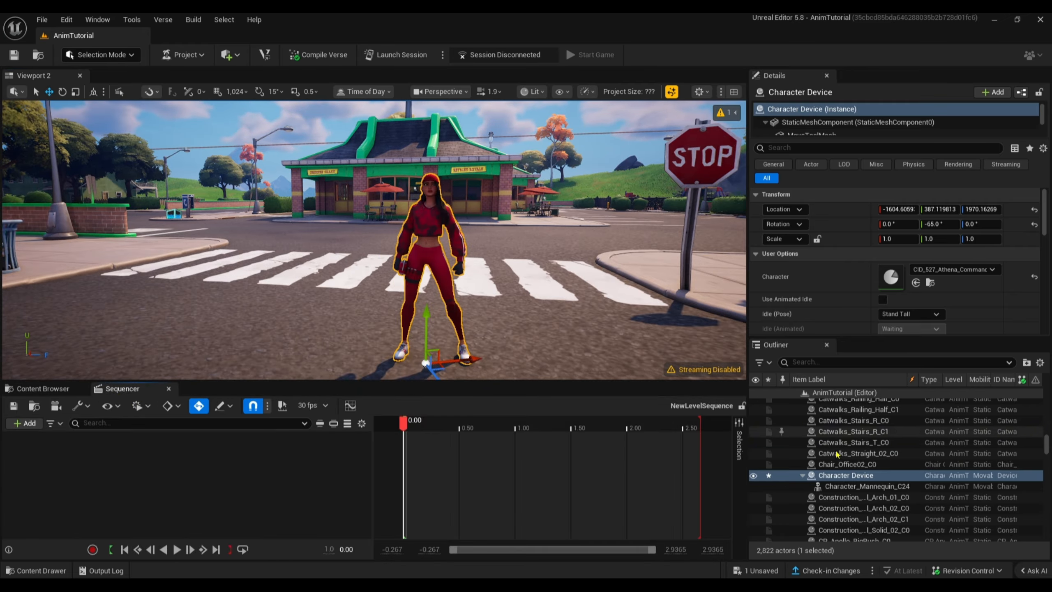
Step: Add the Character Device to the level sequence and give it the RT_Inside_Crescent_Kick__3_ animation
left_click(851, 477)
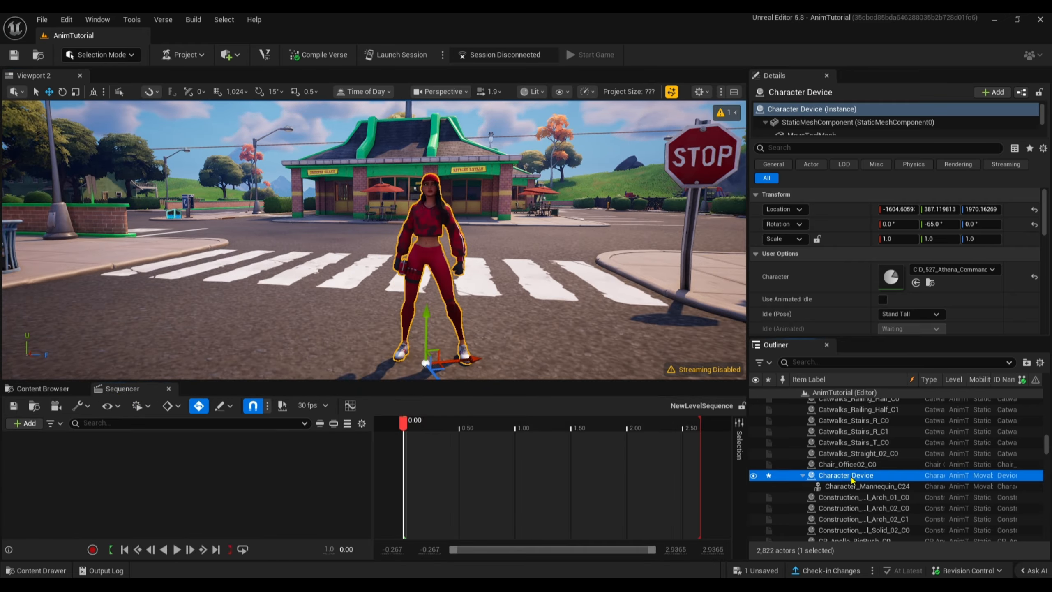
left_click_drag(129, 461, 130, 461)
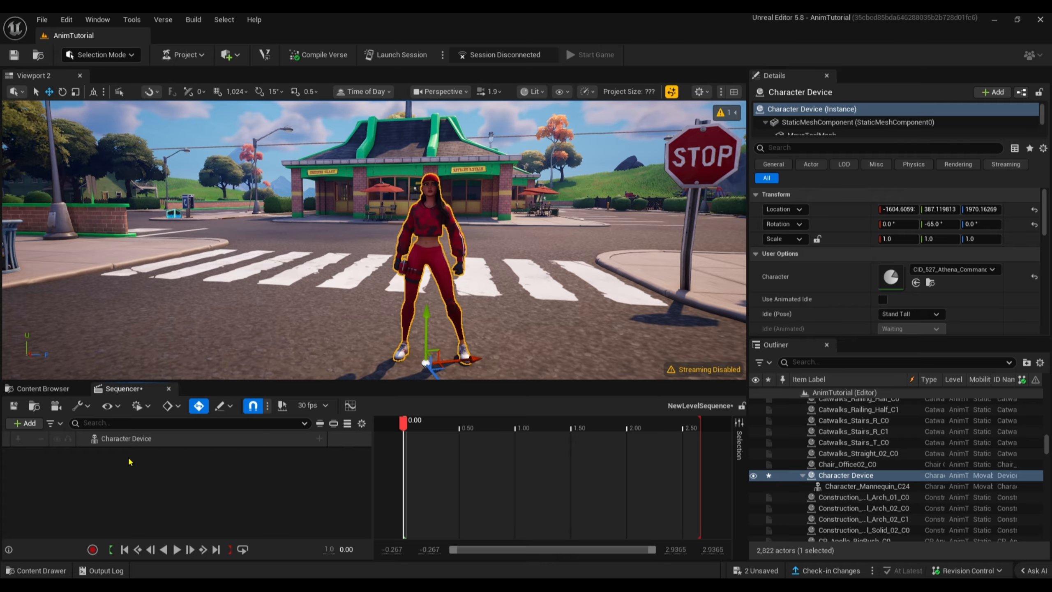
left_click(319, 439)
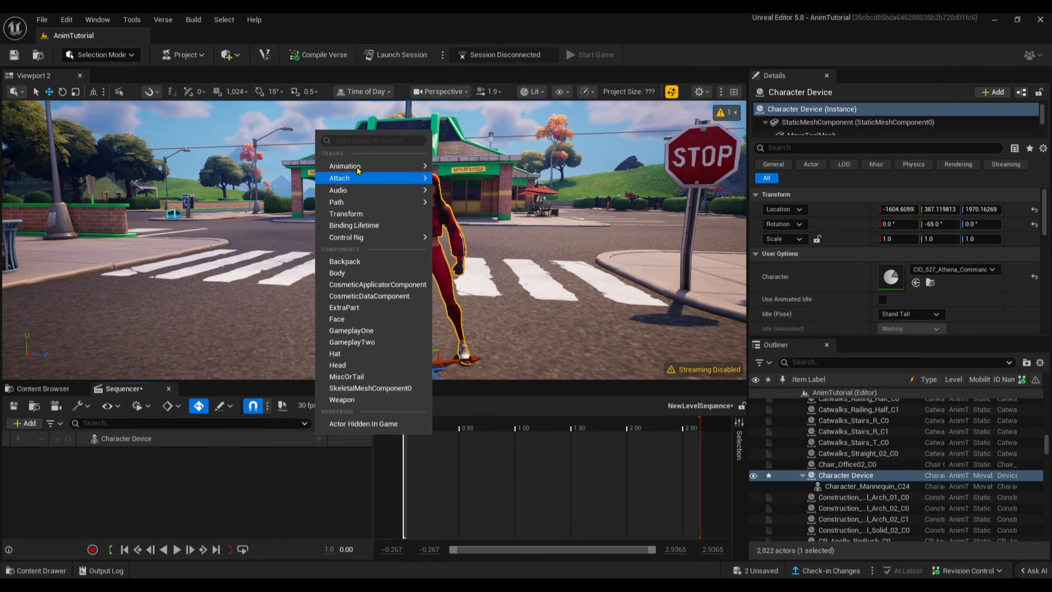
mouse_move(359, 169)
left_click(538, 209)
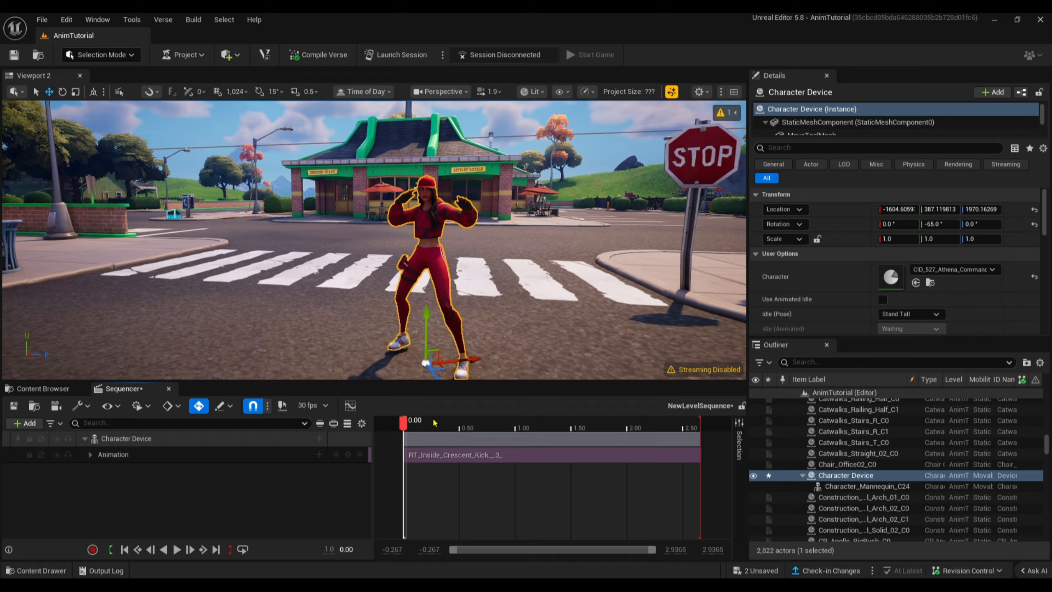
Step: Play the sequence to preview the kick on the character, with the viewport camera speed lowered to 0.3
left_click(176, 549)
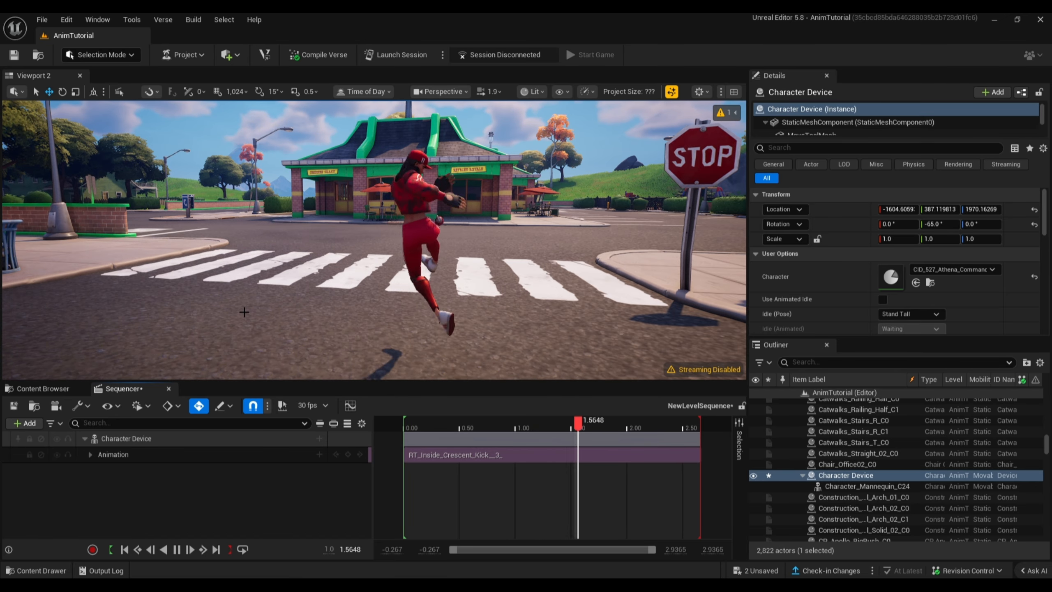
right_click_drag(414, 240, 489, 237)
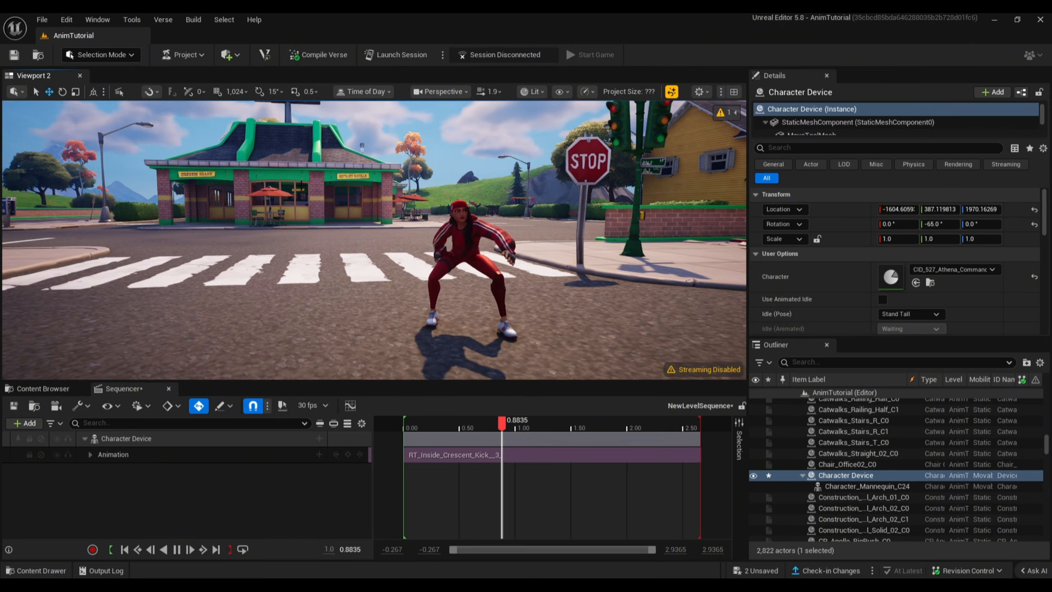
left_click(491, 90)
left_click_drag(460, 121, 439, 121)
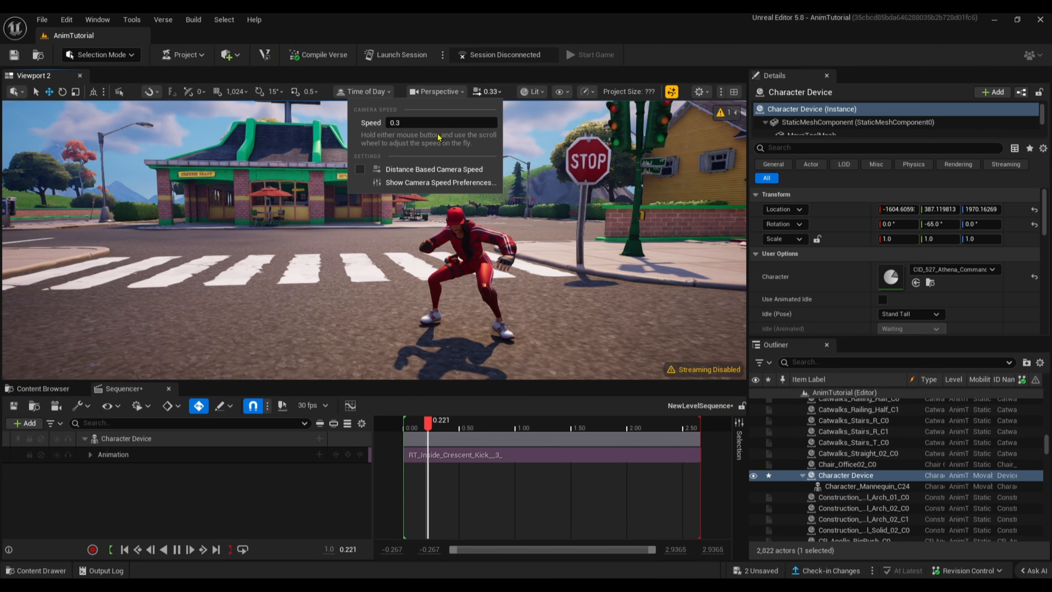
left_click(261, 215)
right_click_drag(261, 214, 207, 173)
left_click(208, 177)
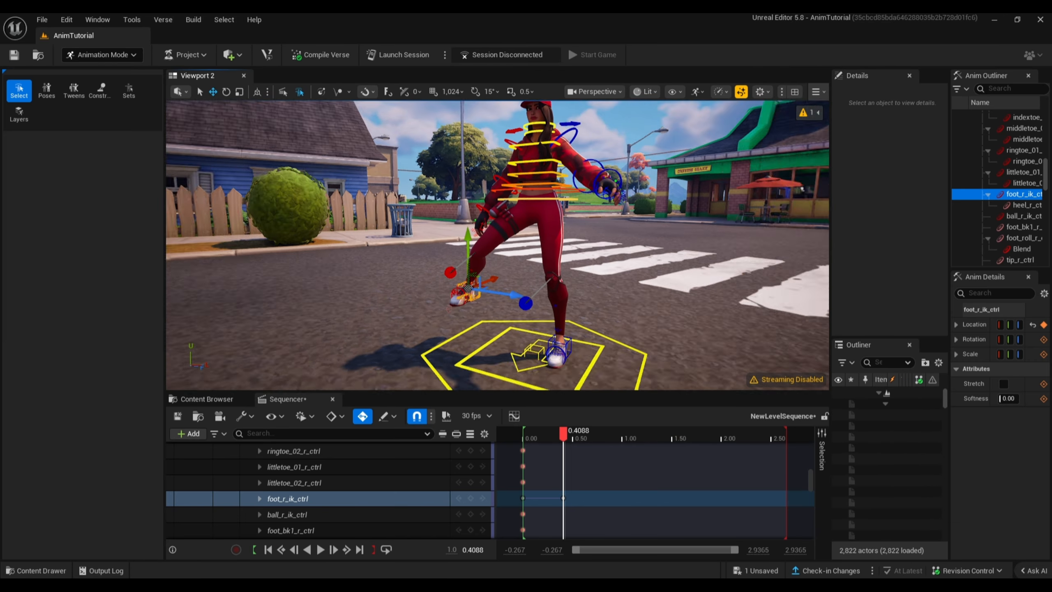
Step: Rotate the spine_01_ctrl control at 0.4088 on the timeline to turn the character's torso
right_click_drag(443, 313, 435, 312)
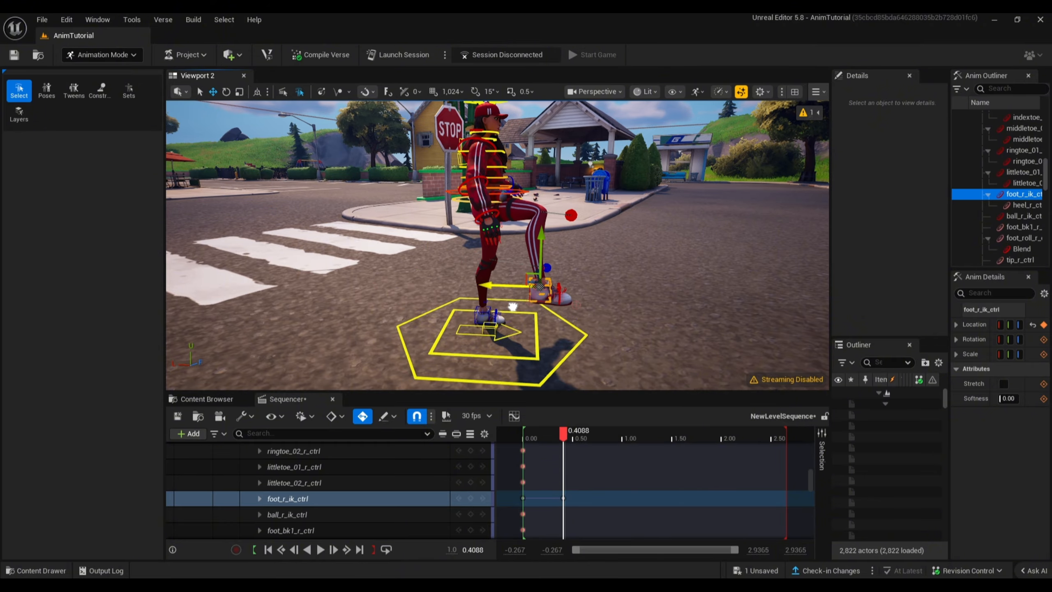
mouse_move(532, 284)
right_mouse_down()
mouse_move(448, 269)
mouse_move(431, 248)
mouse_move(538, 290)
mouse_move(532, 283)
right_mouse_up()
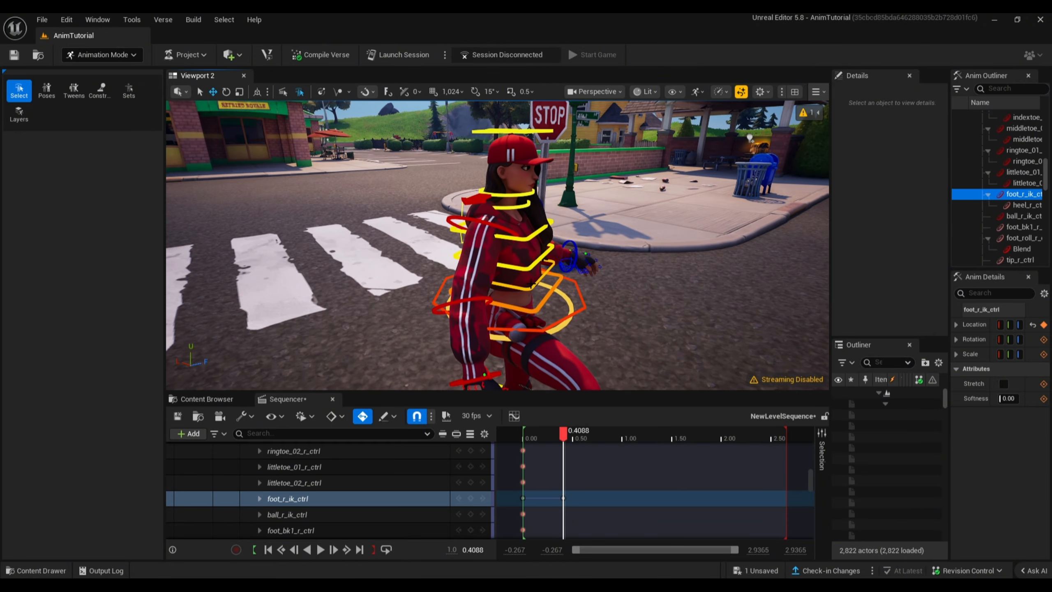
left_click(572, 294)
left_click(226, 91)
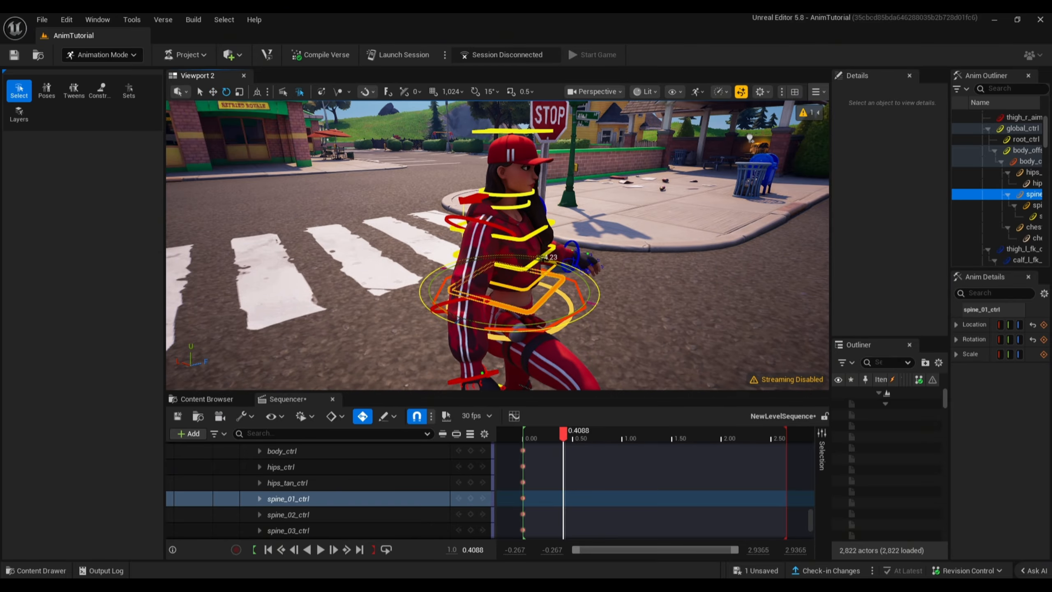
left_click_drag(687, 334, 659, 327, "alt")
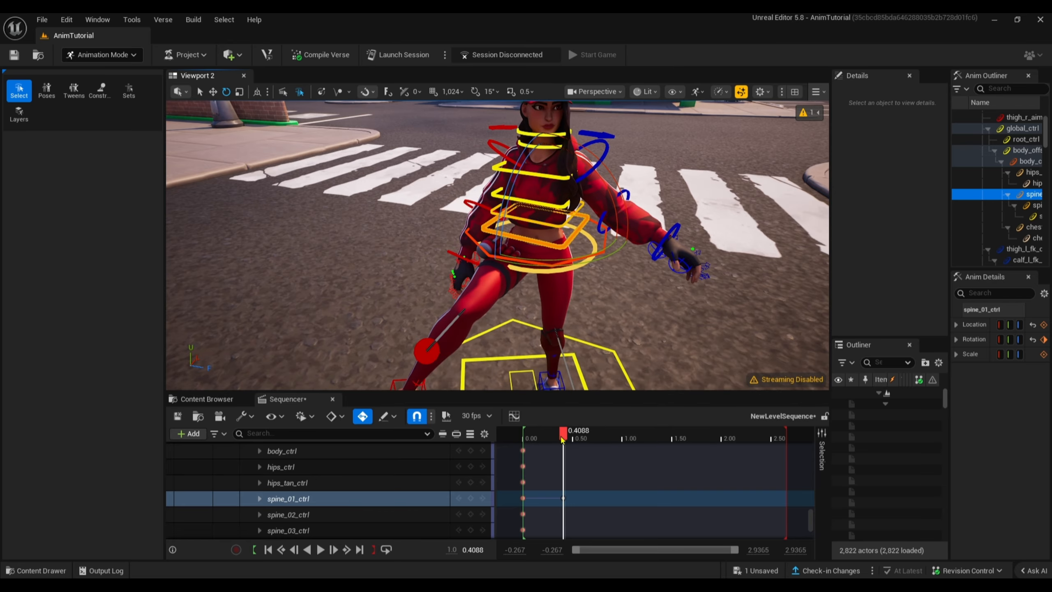
Step: Go to about 2.39 on the timeline and reposition the right foot with the foot_r_ik_ctrl control
left_click_drag(563, 437, 761, 427)
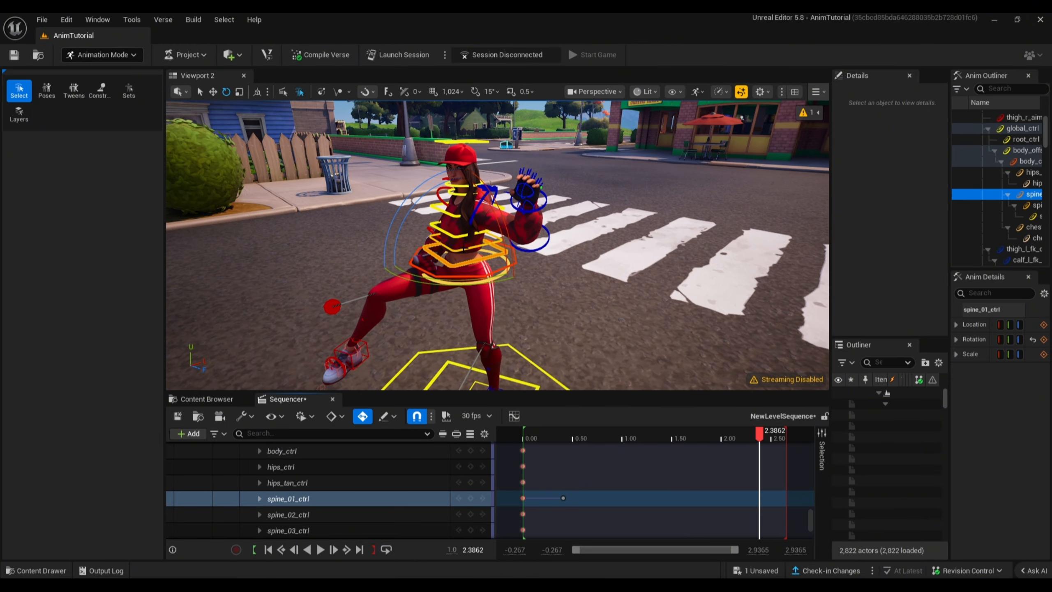
left_click(349, 353)
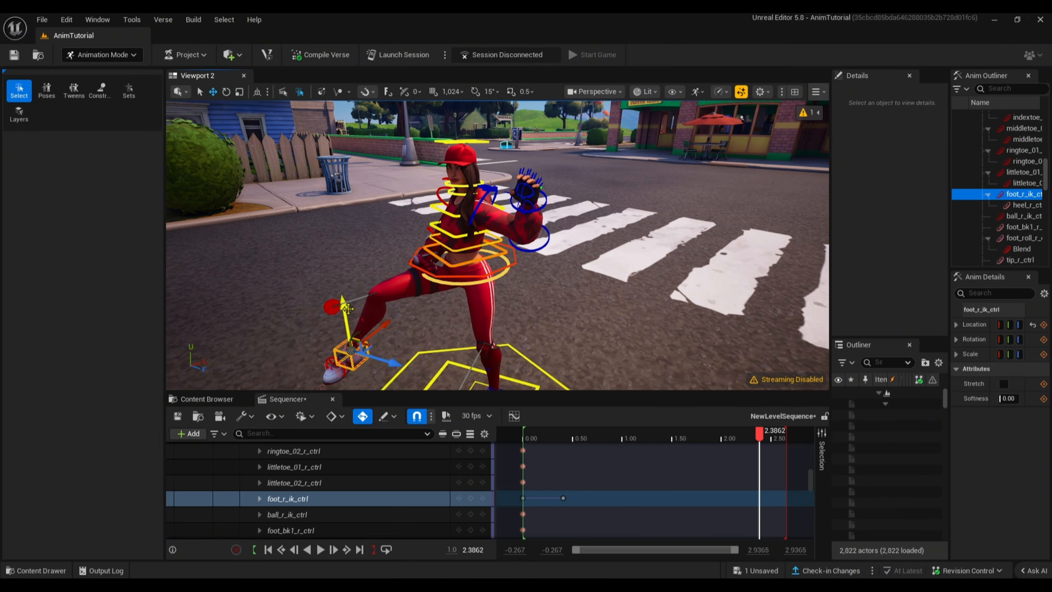
left_click_drag(348, 308, 354, 352)
right_click_drag(360, 350, 361, 374)
mouse_move(394, 319)
left_mouse_down()
mouse_move(459, 329)
mouse_move(455, 292)
mouse_move(424, 317)
mouse_move(408, 306)
left_mouse_up()
right_click_drag(407, 306, 497, 296)
left_click_drag(434, 295, 400, 296)
left_click_drag(430, 253, 407, 278)
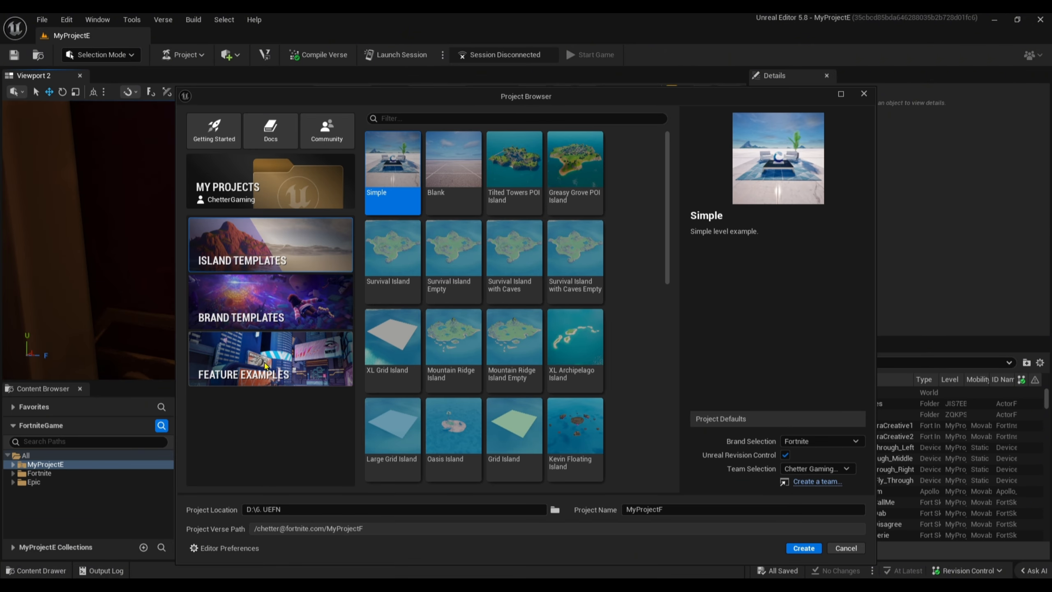
Step: Create the project MyProjectF from the Animation feature example
left_click(265, 365)
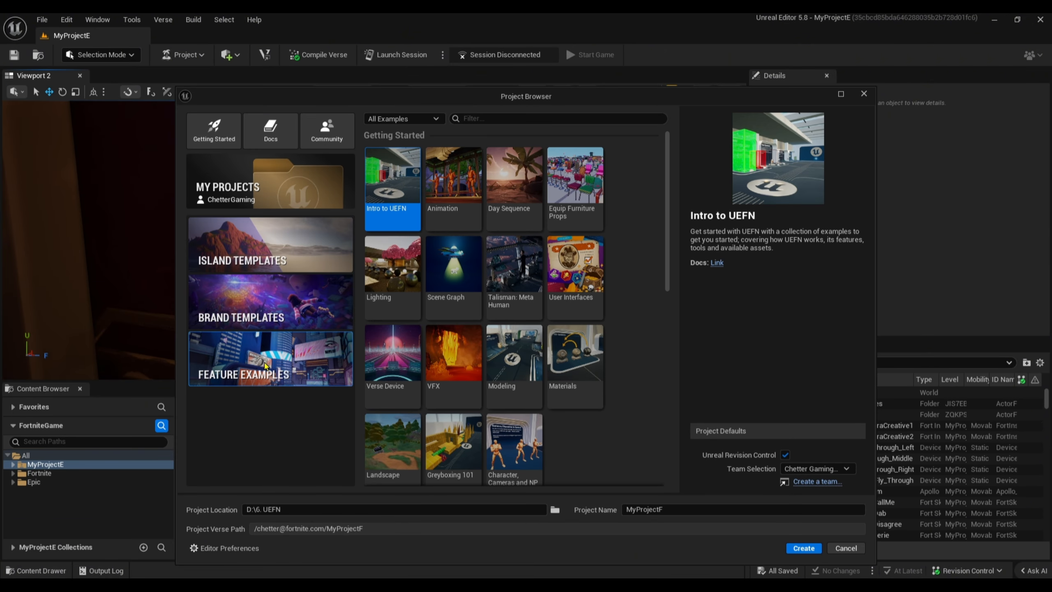
left_click(454, 198)
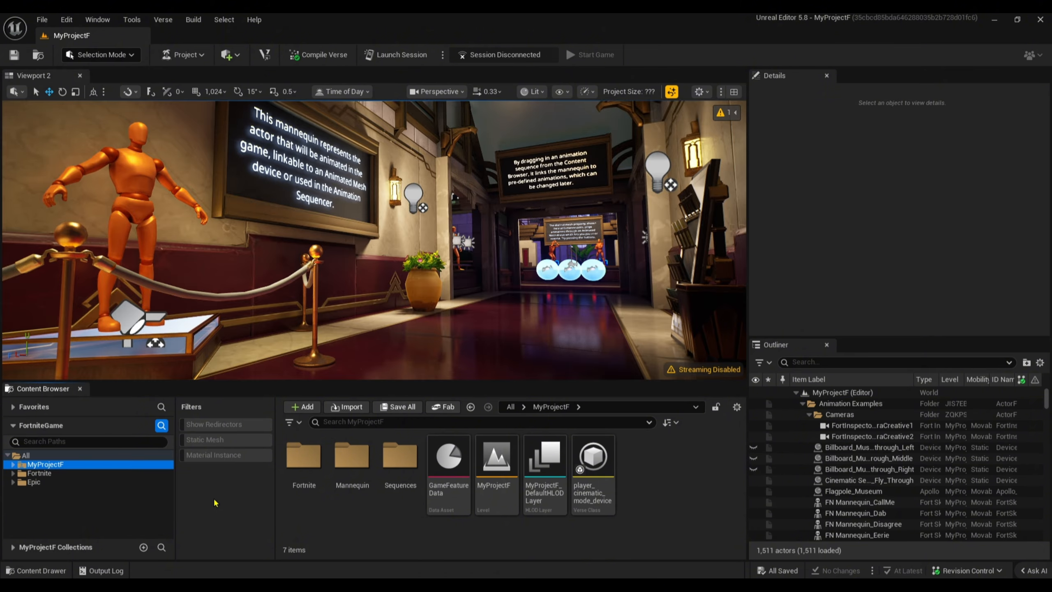
Step: Start migrating the Fortnite, Mannequin and Sequences folders of MyProjectF, accepting all assets in the report
left_click(304, 458)
left_click(407, 459, "shift")
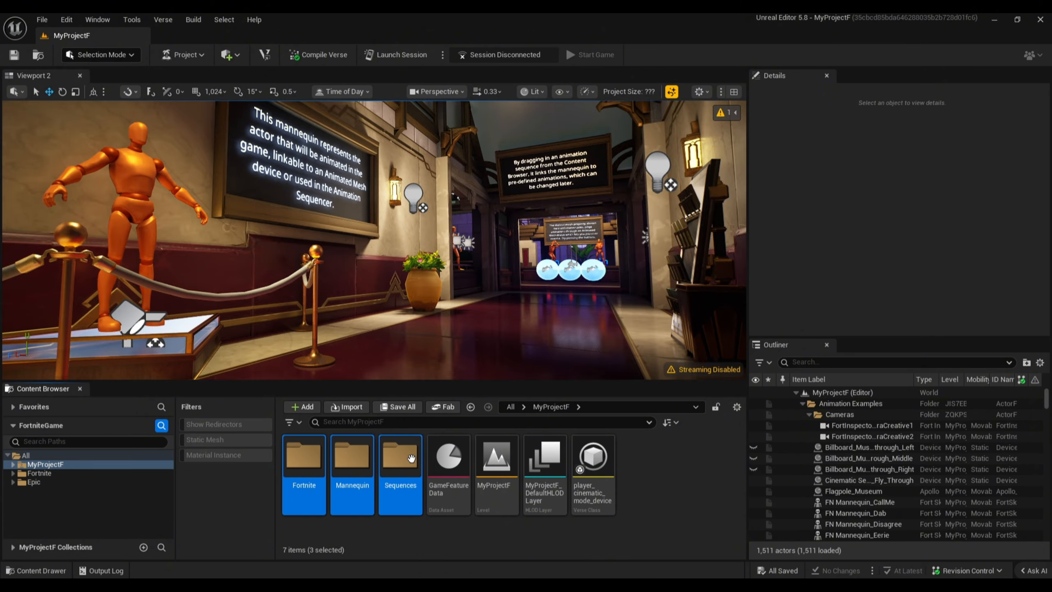
right_click(409, 457)
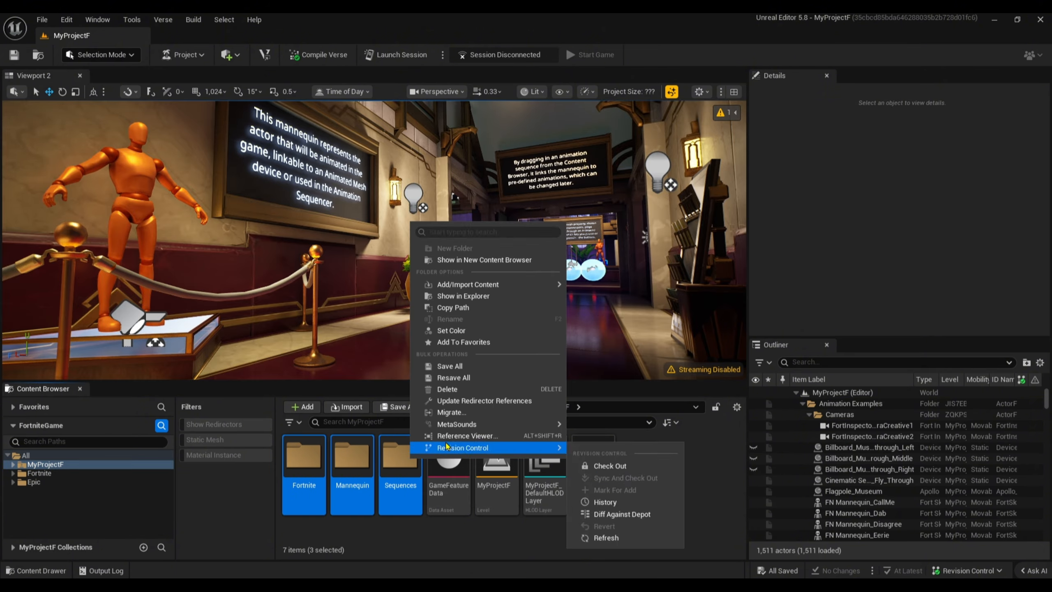
left_click(452, 413)
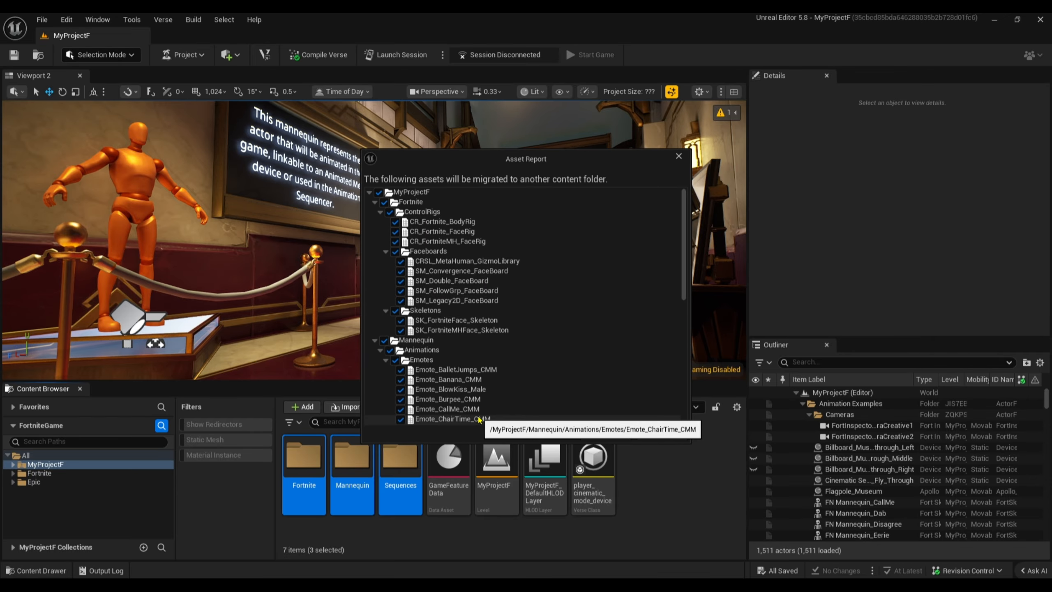
left_click(594, 437)
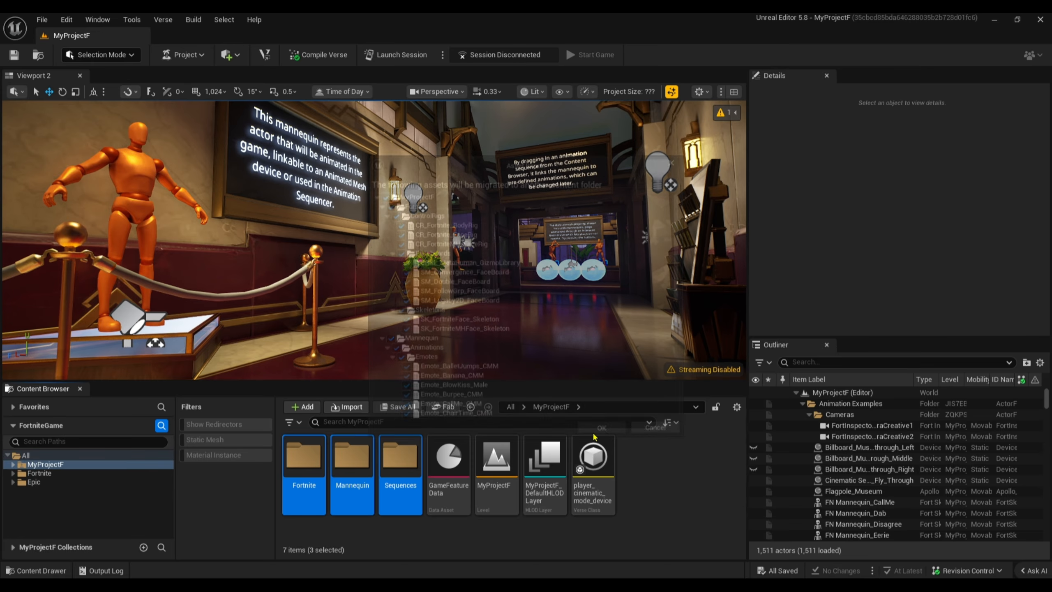
Step: Choose the Content folder of the AnimTutorial project as the destination for the migrated assets
scroll(376, 366, "down", 2)
double_click(312, 313)
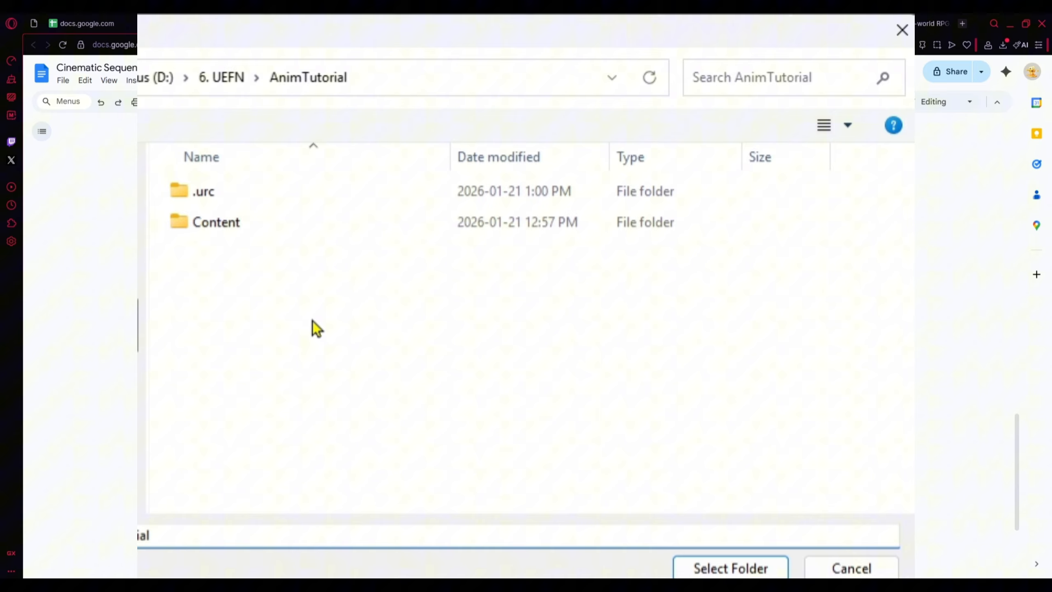
left_click(291, 230)
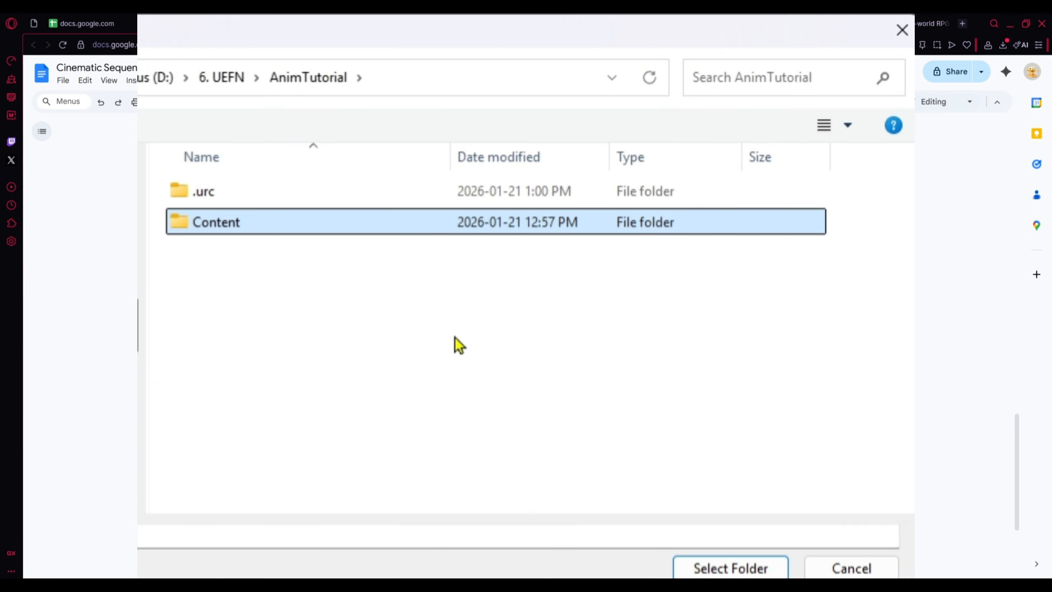
left_click(697, 569)
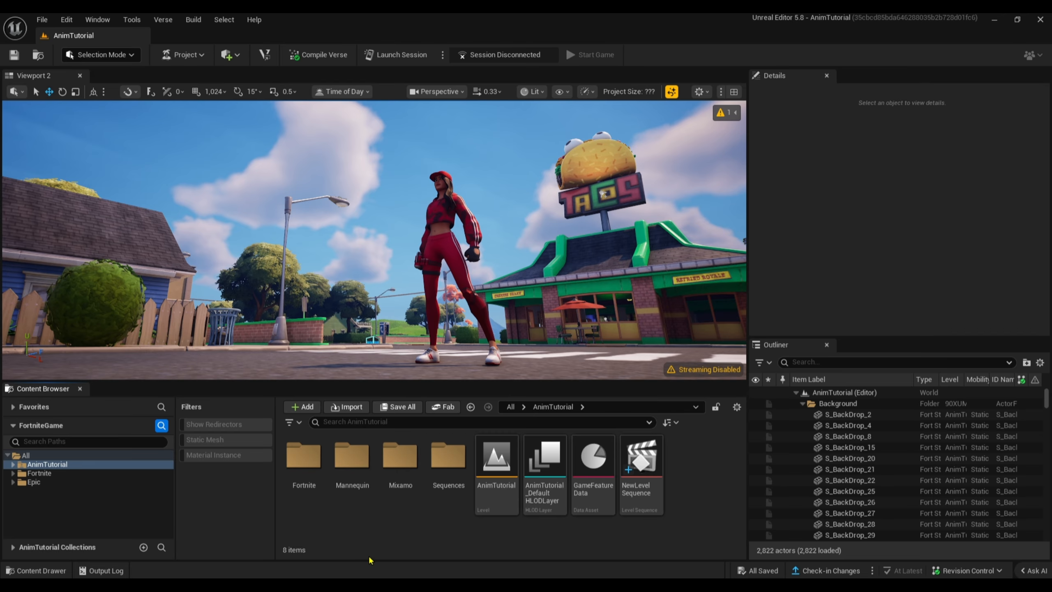